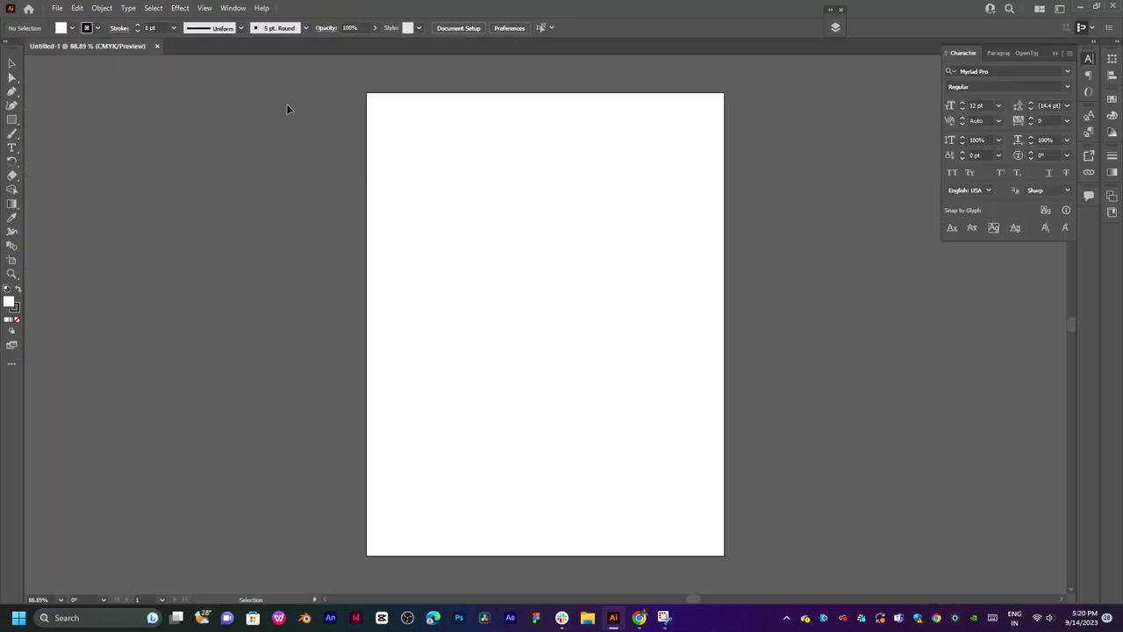
- Close the blank Untitled-1 document and bring up the New Document presets from the Home screen
left_click(156, 46)
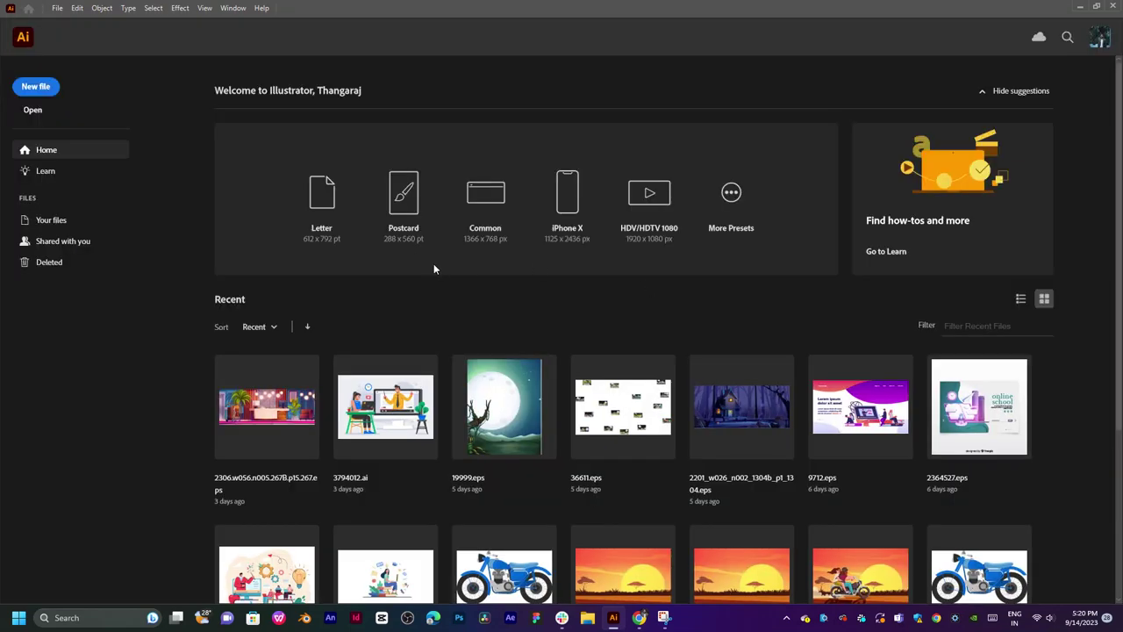
left_click(35, 86)
left_click(1062, 465)
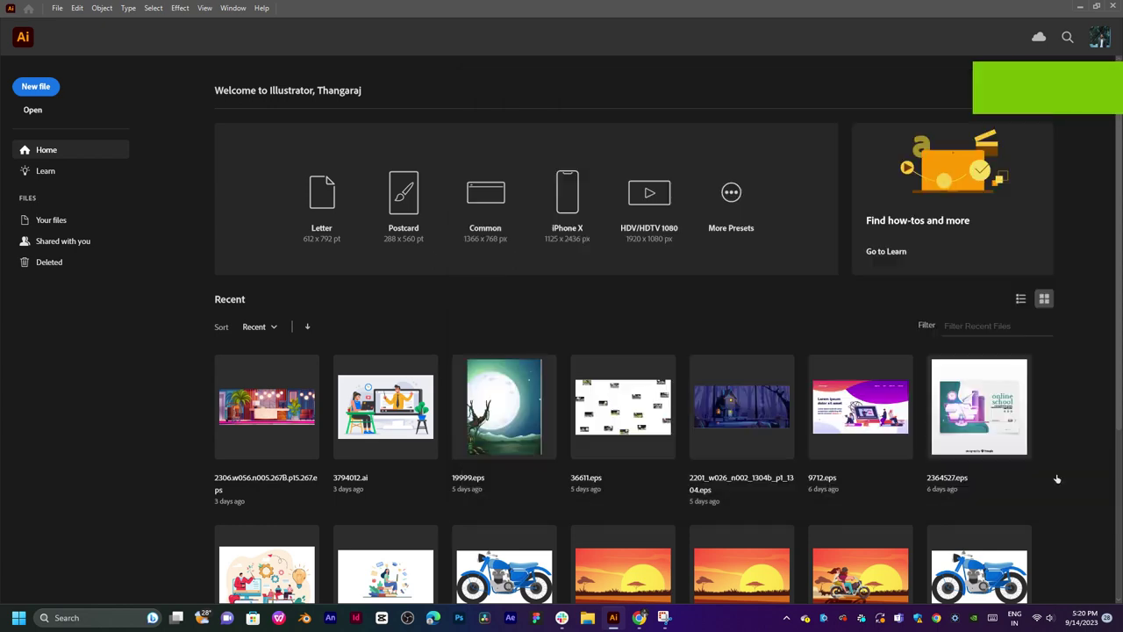
left_click(36, 86)
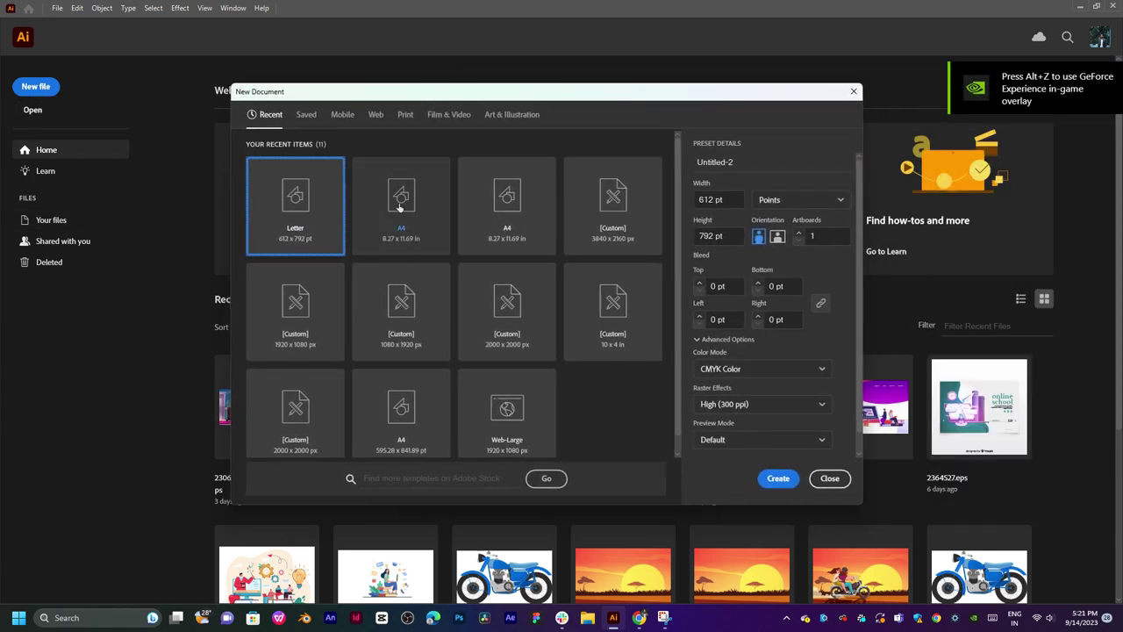
- Create an A4 document named 'raj resume' with 4 artboards in two columns
left_click(400, 207)
left_click(515, 186)
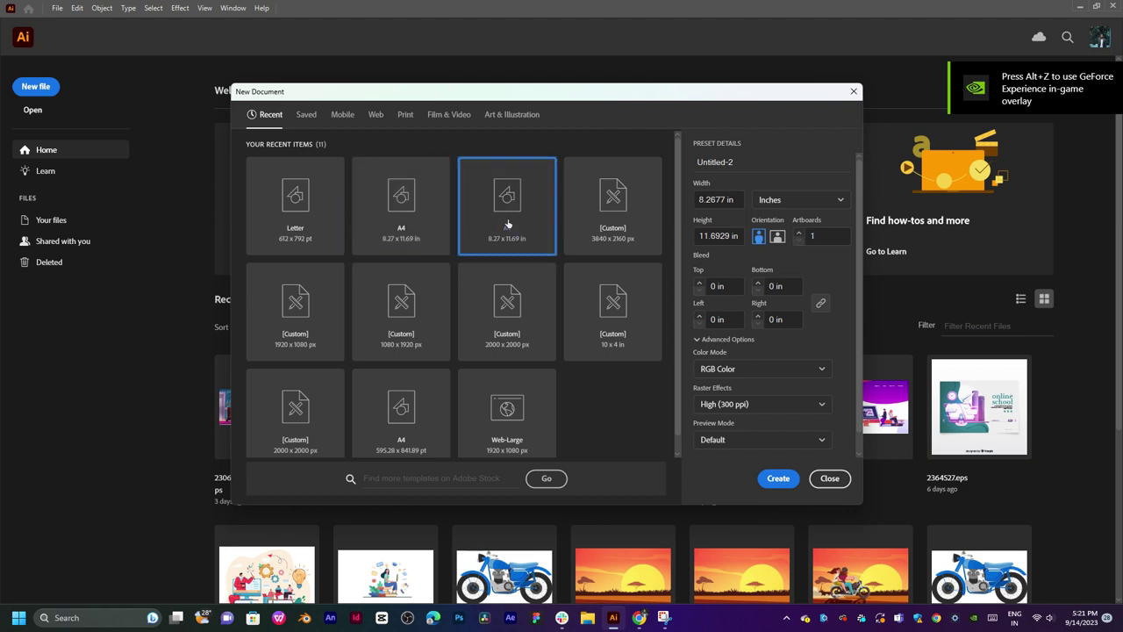
left_click(373, 203)
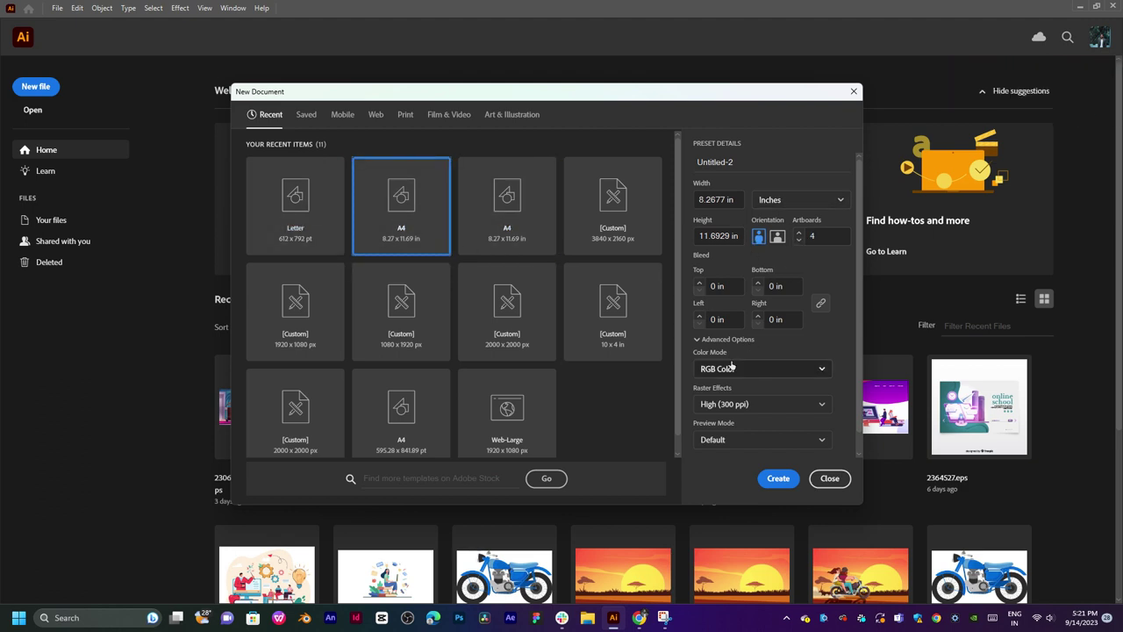
scroll(755, 447, "down", 1)
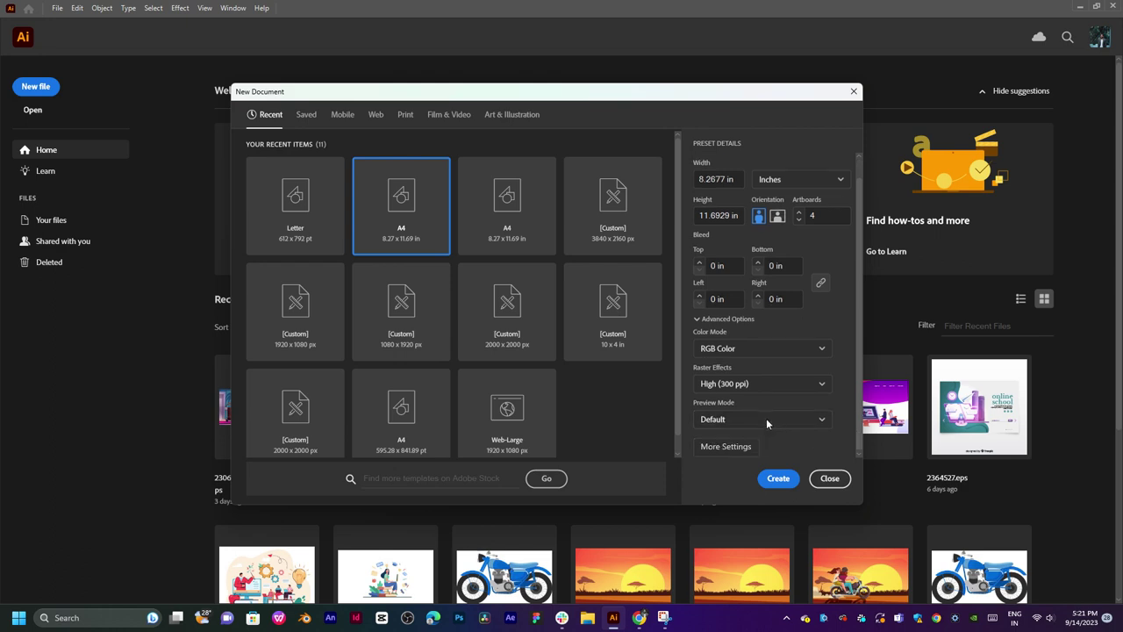
left_click(727, 446)
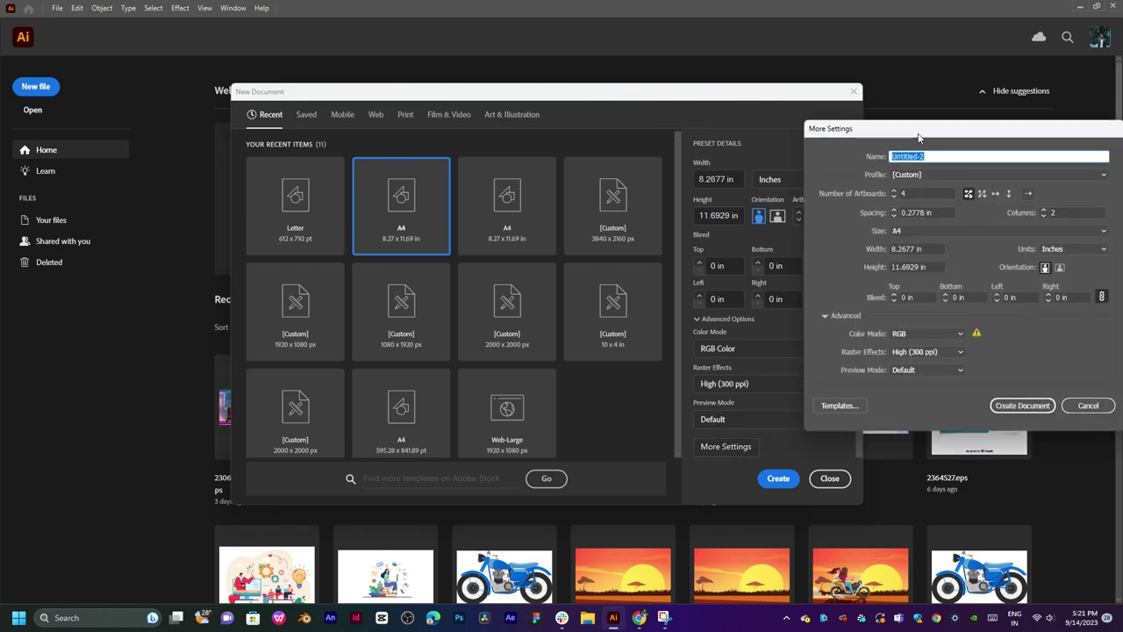
left_click_drag(921, 134, 564, 142)
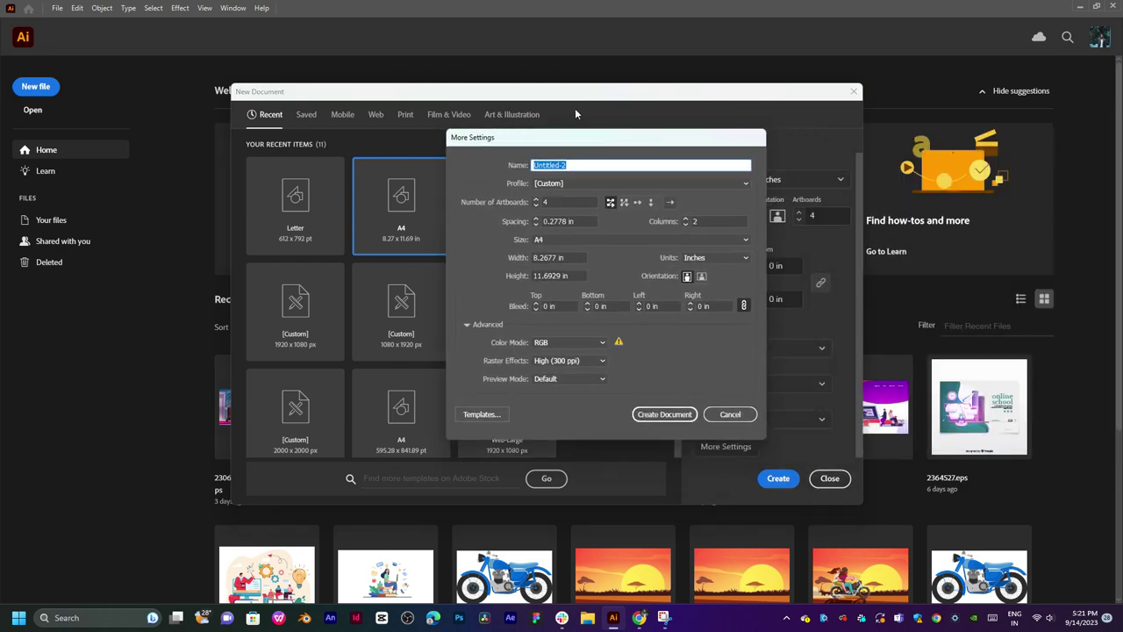
type("ra")
type("ume")
left_click(667, 414)
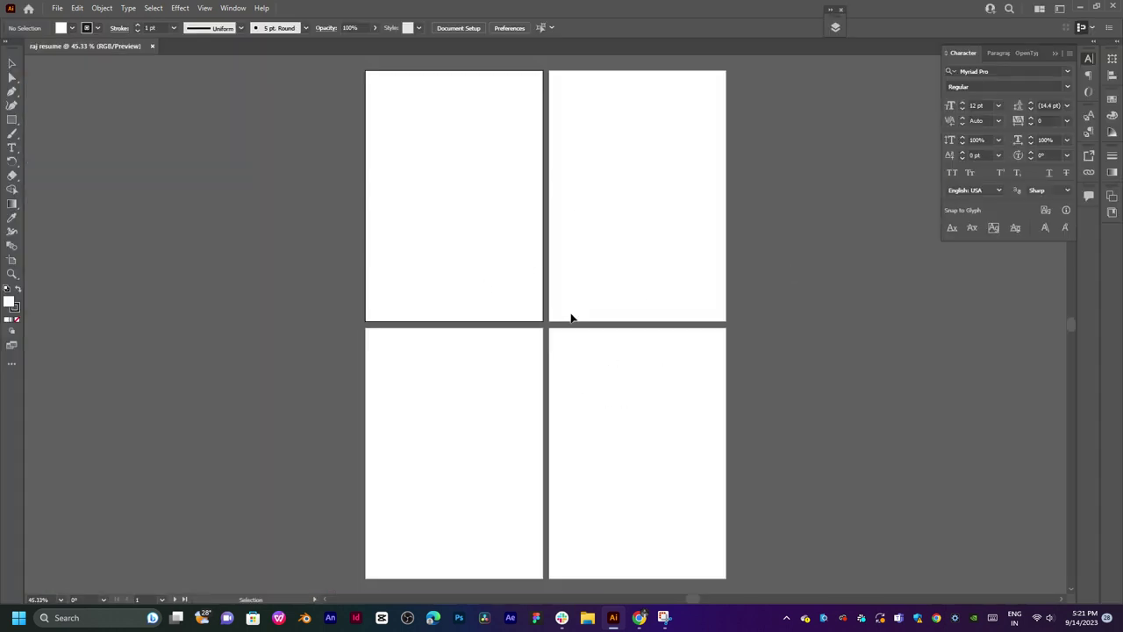
scroll(589, 343, "down", 1)
scroll(590, 344, "up", 2)
scroll(589, 343, "down", 2)
scroll(588, 343, "up", 1)
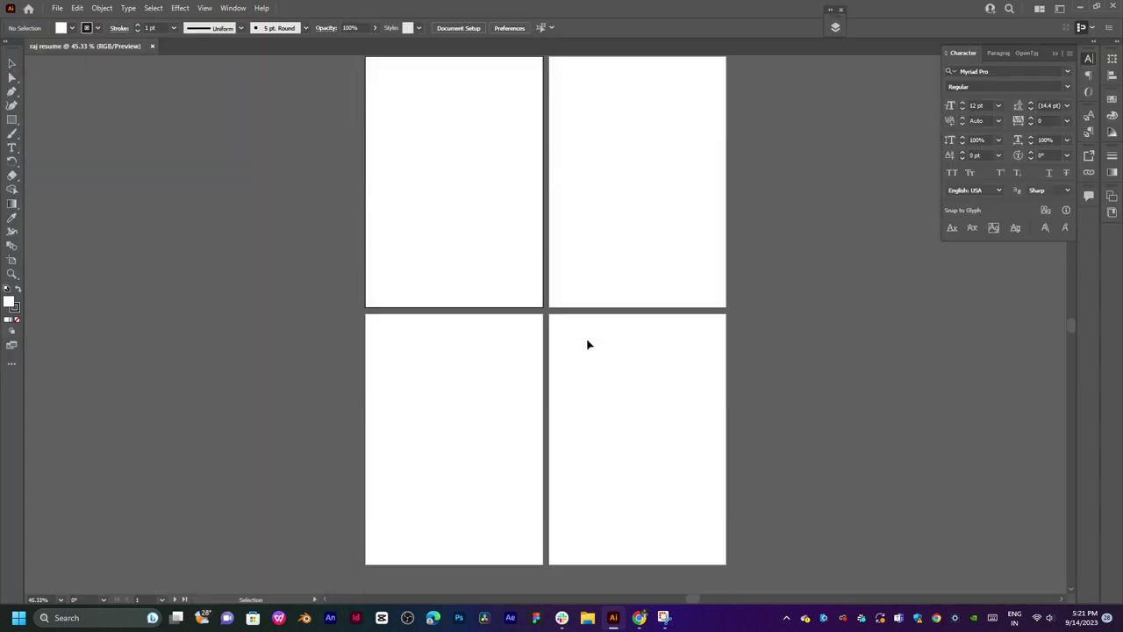
key("ctrl+n")
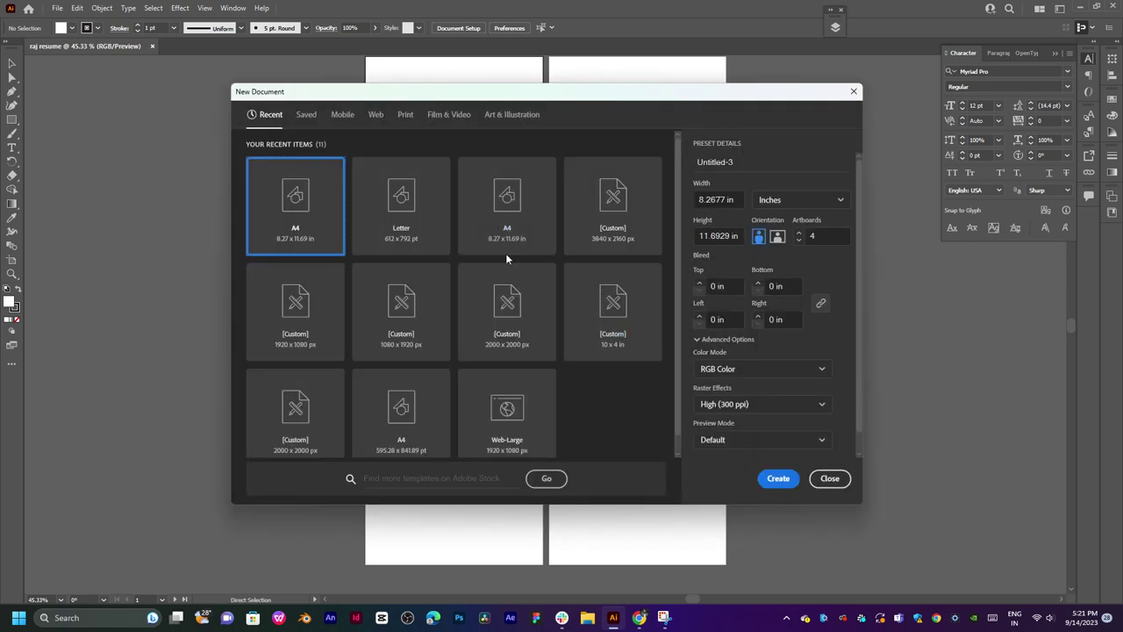
scroll(853, 408, "down", 1)
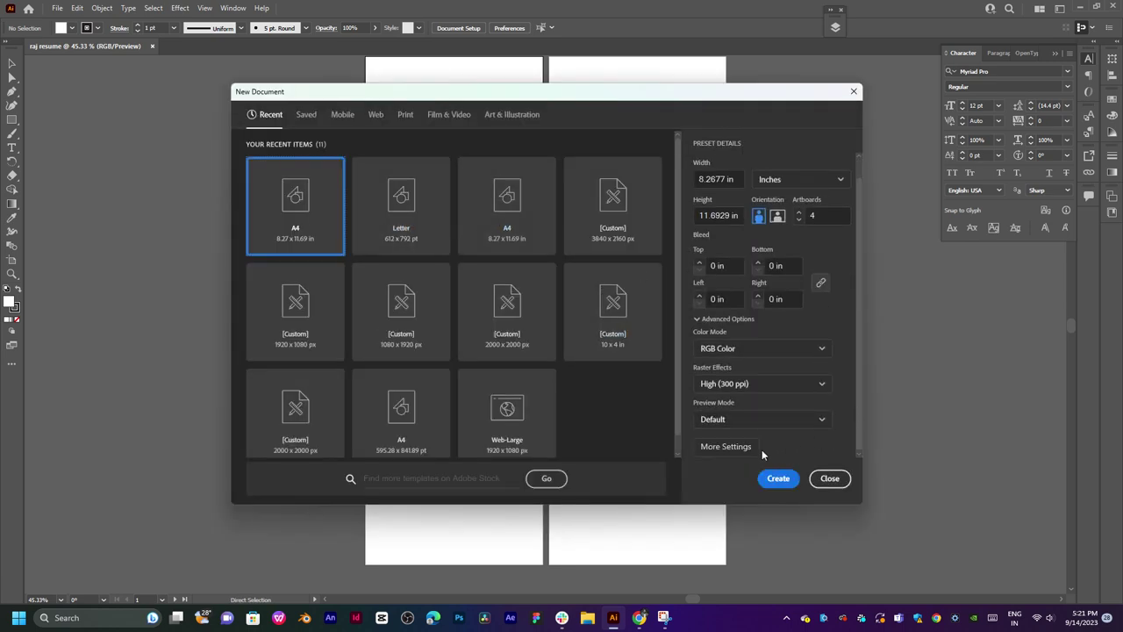
left_click(725, 446)
left_click(562, 202)
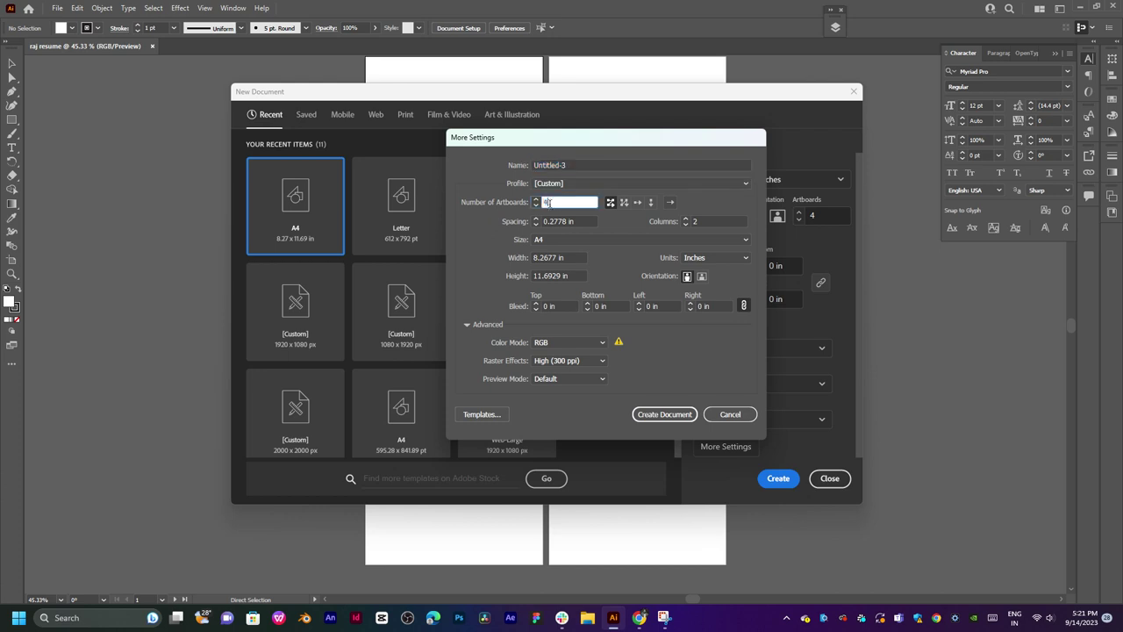
left_click(731, 414)
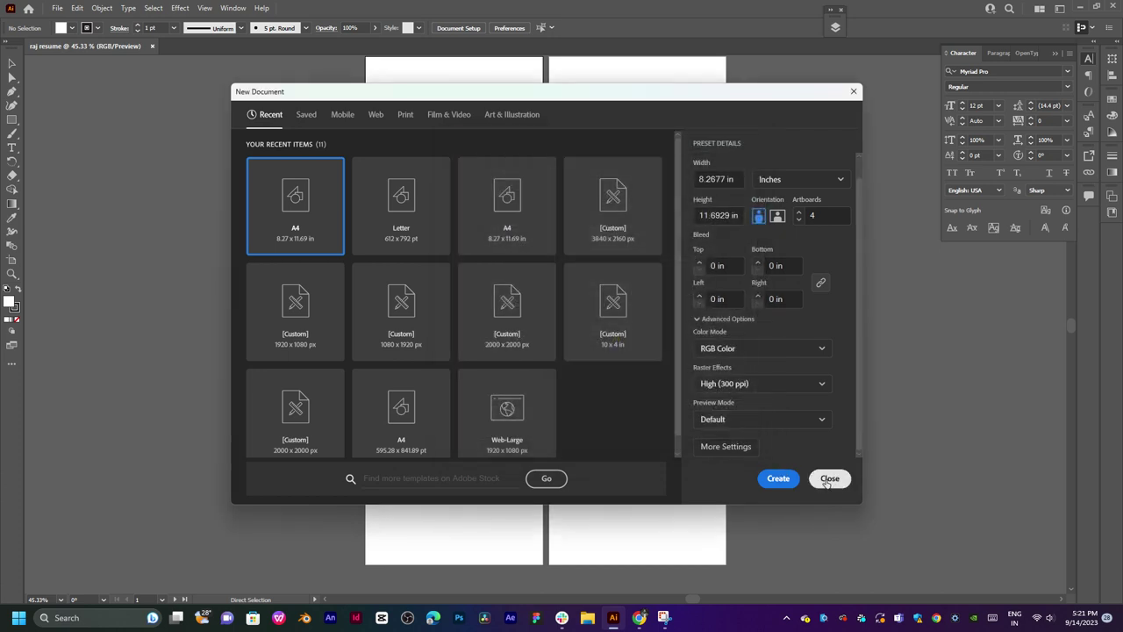
left_click(829, 478)
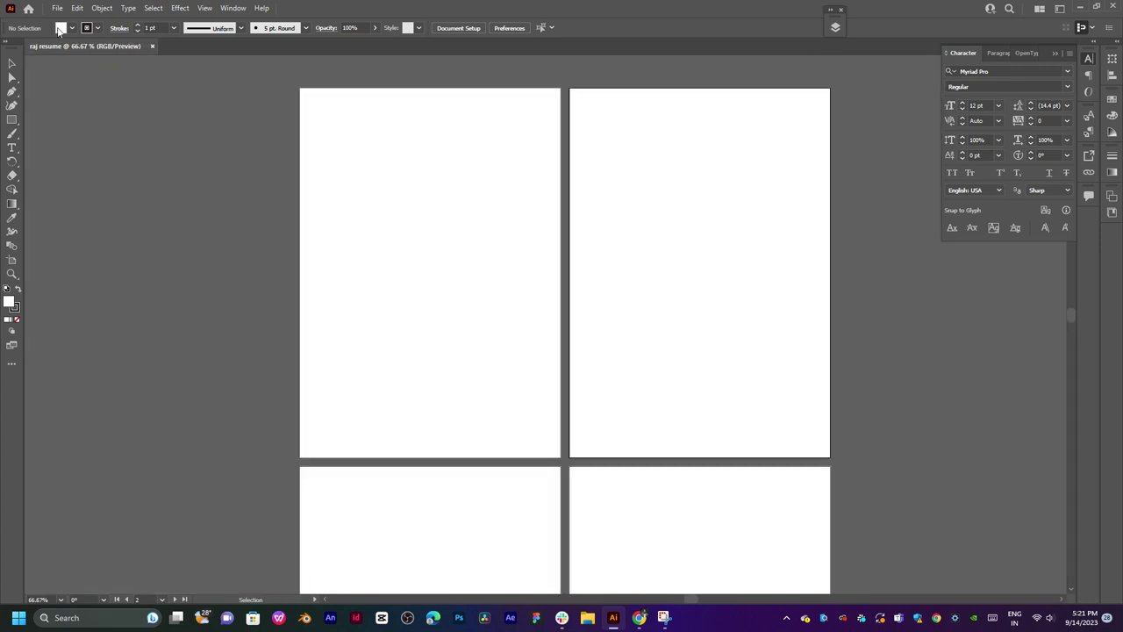
- Start an Export As and browse to the New Volume (D:) drive
left_click(57, 9)
mouse_move(80, 238)
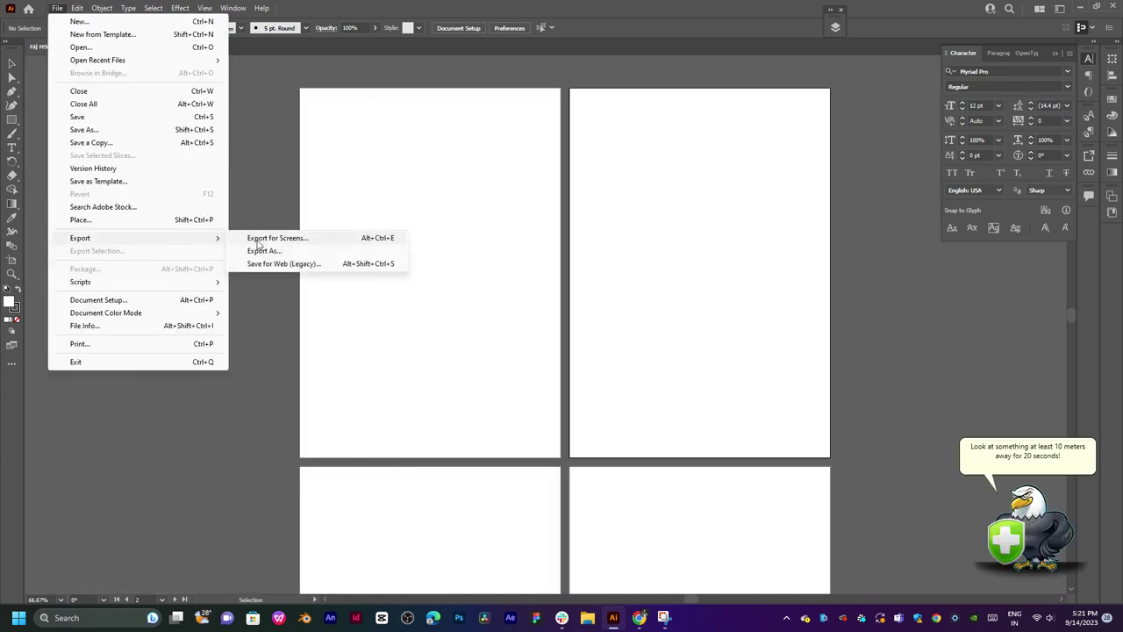
left_click(265, 251)
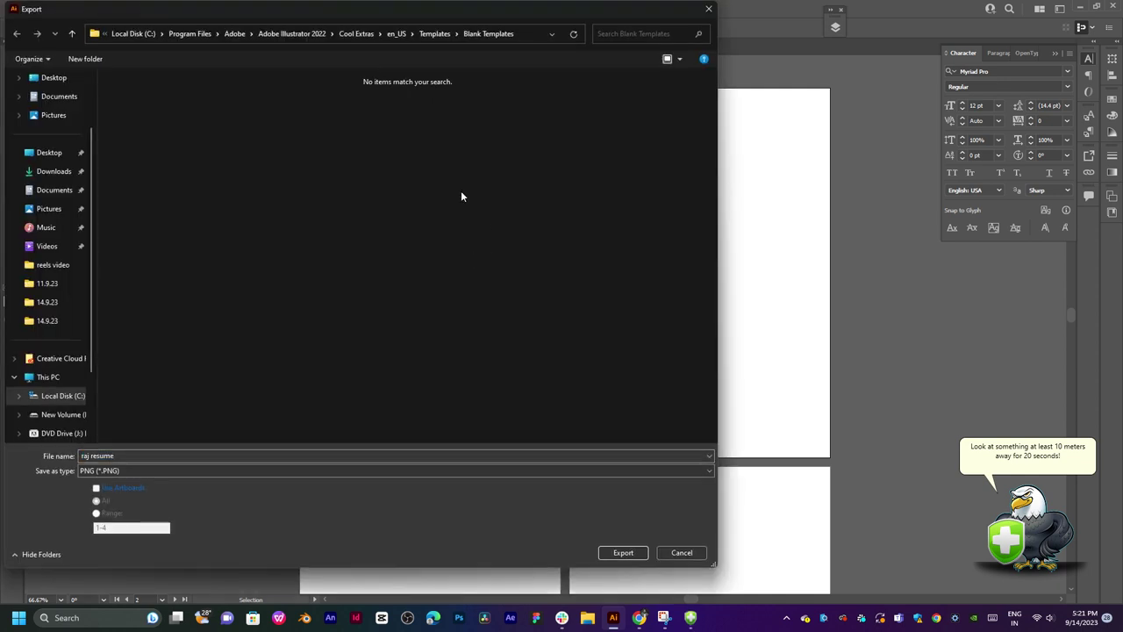
key("alt+Up")
key("alt+Up")
key("alt+Up")
key("alt+Up")
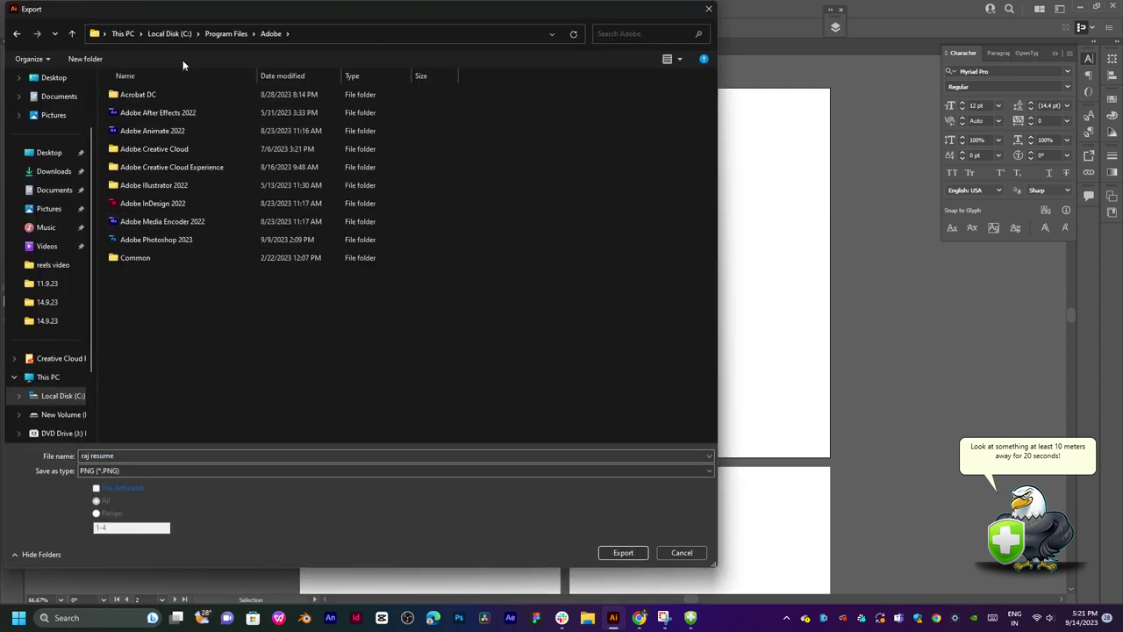
left_click(121, 35)
double_click(327, 103)
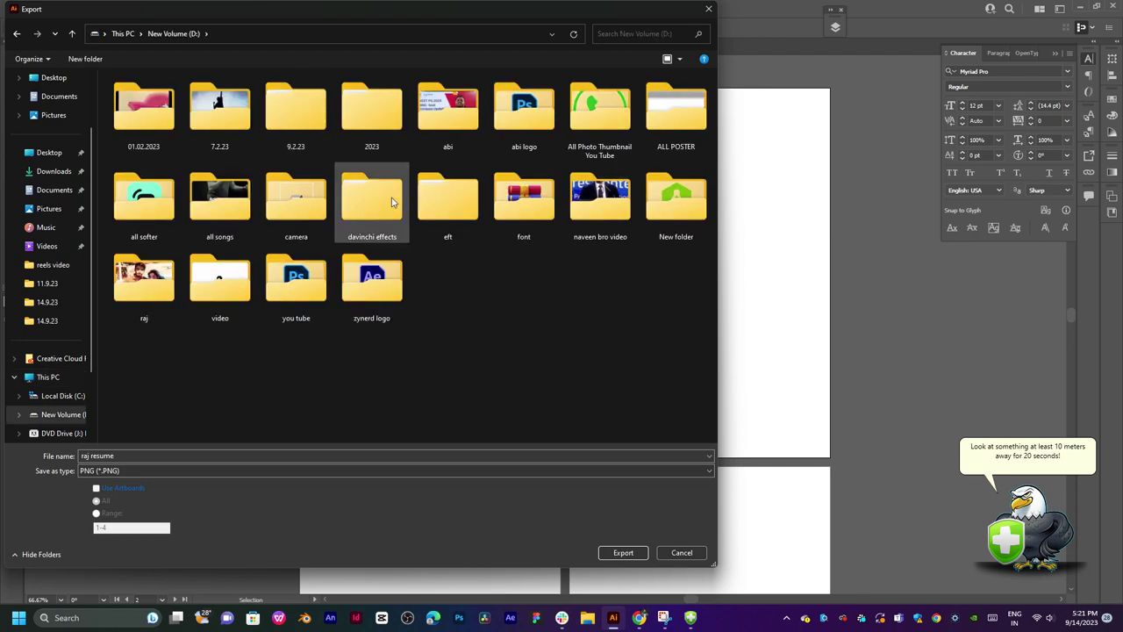
- Export all artboards as separate 300 ppi PNG files named raj resume
left_click(118, 489)
left_click(621, 552)
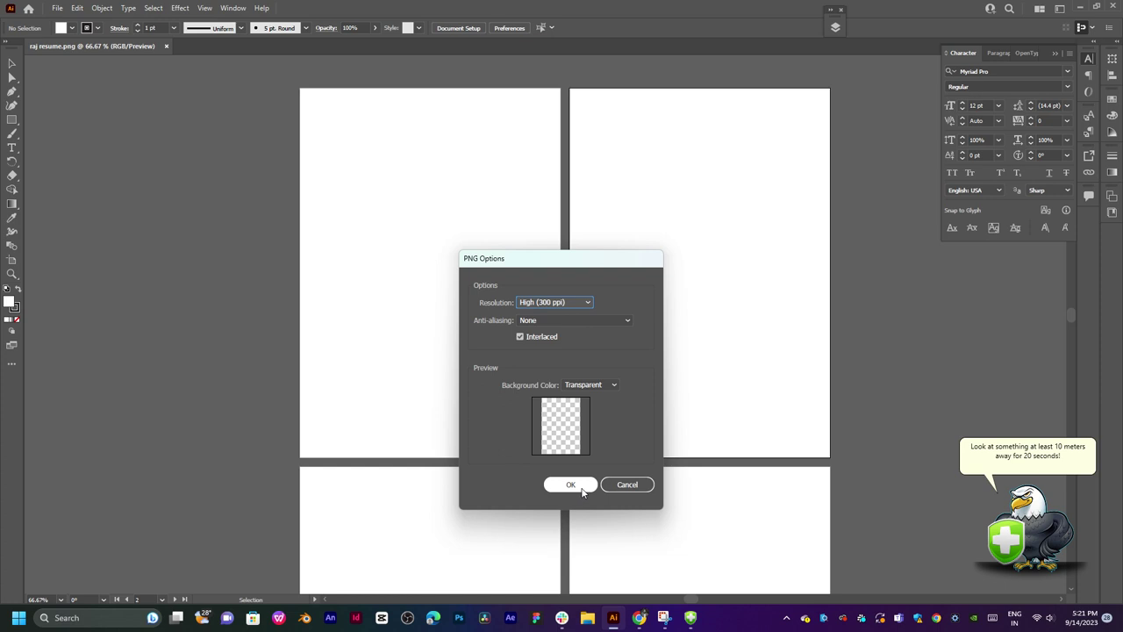
left_click(570, 484)
left_click(587, 618)
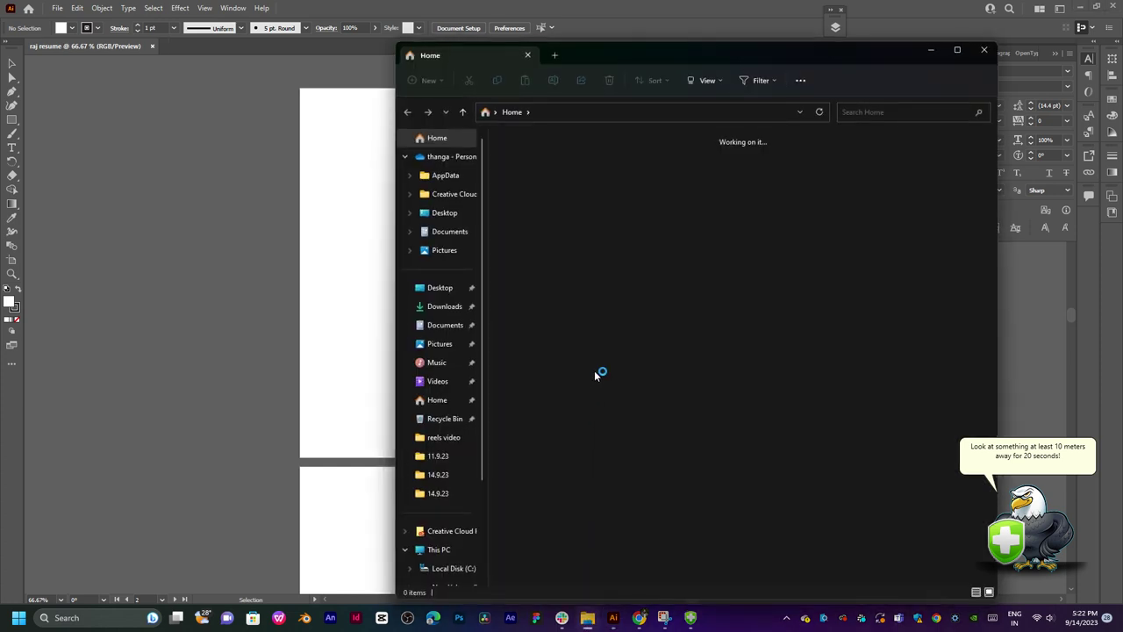
- Delete the four raj resume PNGs from New Volume (D:) and minimize File Explorer
left_click(438, 550)
left_click(701, 167)
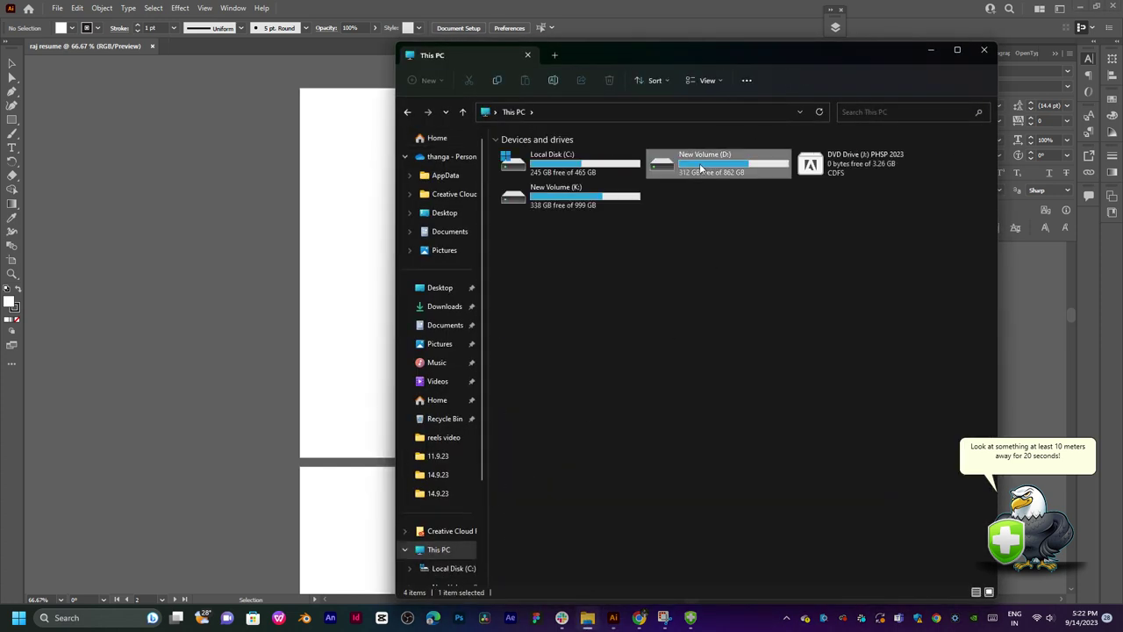
double_click(701, 166)
left_click_drag(922, 510, 702, 390)
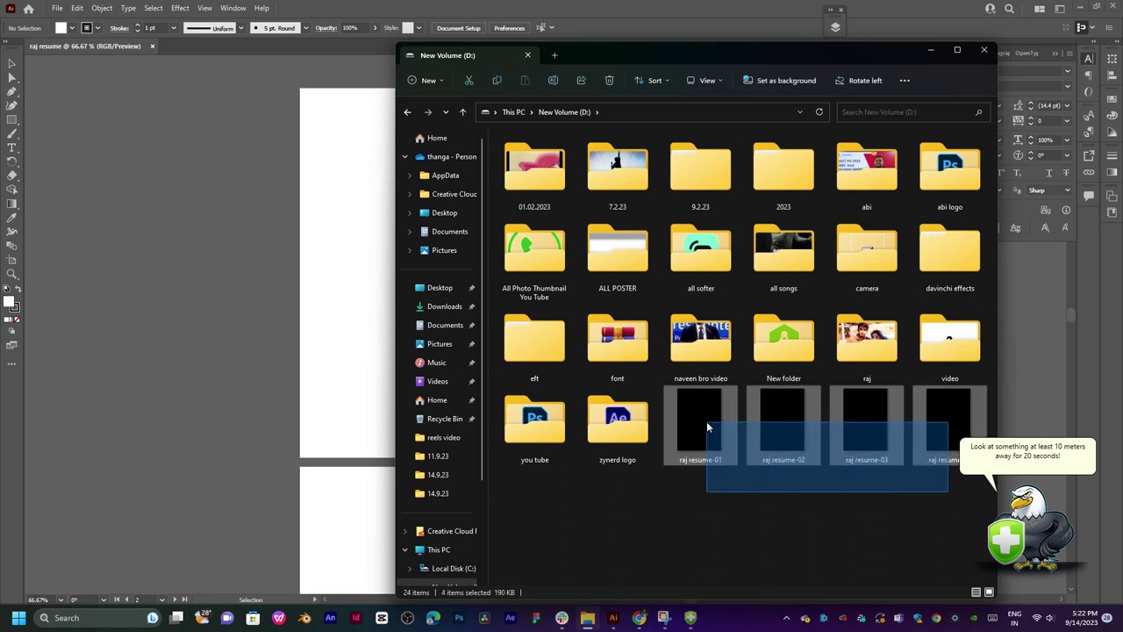
left_click_drag(825, 60, 598, 44)
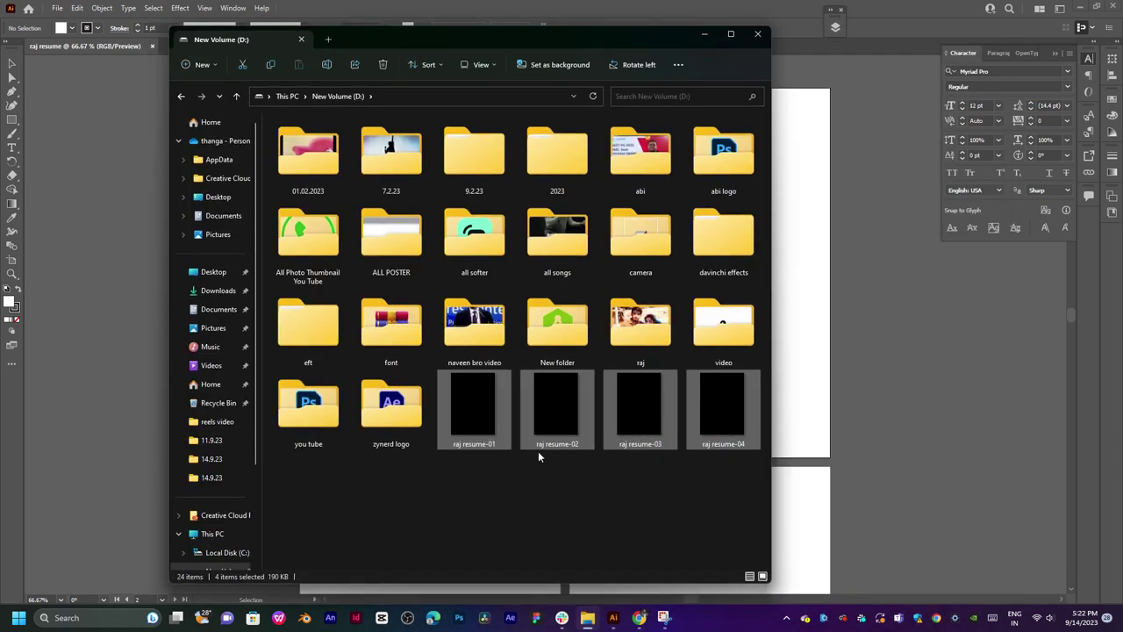
key("Delete")
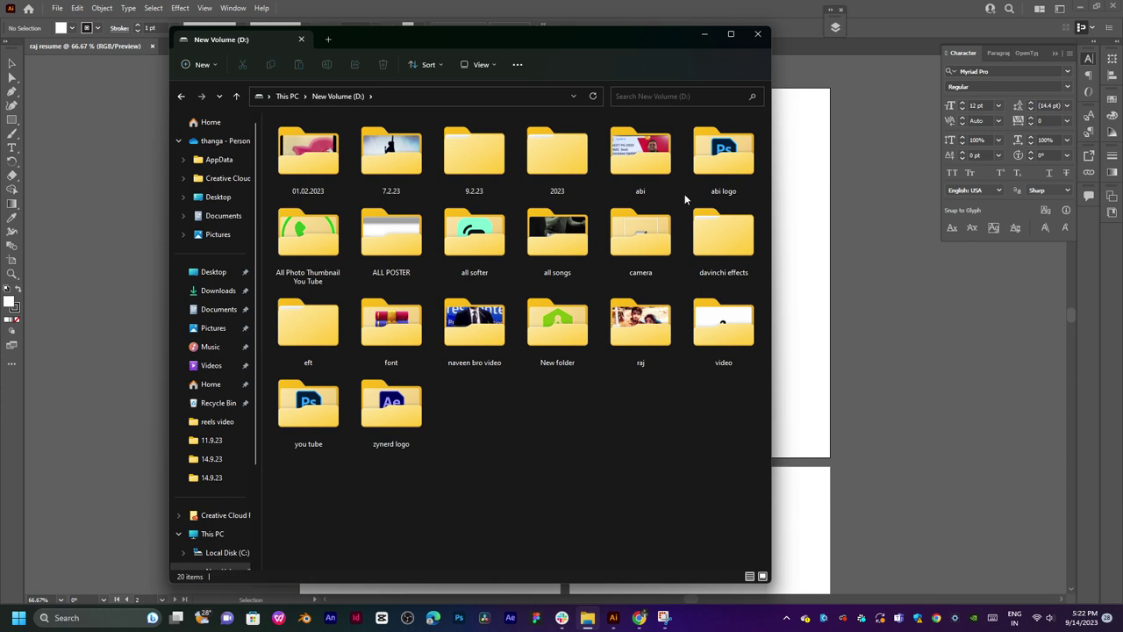
left_click(705, 36)
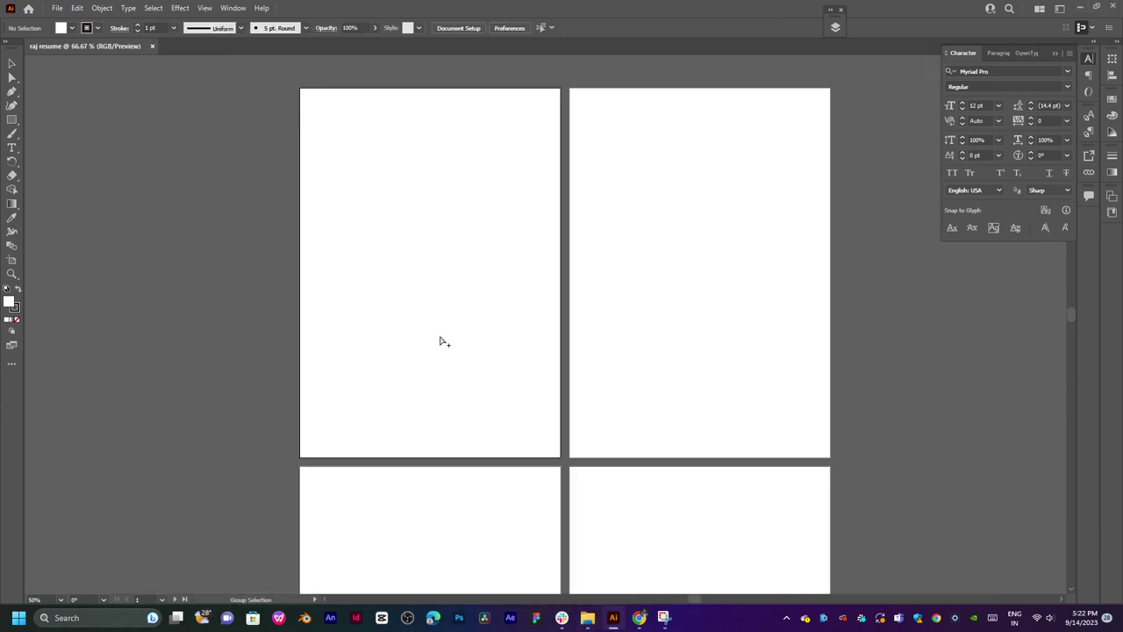
- Toggle the guides off and on and switch the grid on from the canvas menu
scroll(439, 339, "up", 2)
left_click_drag(436, 228, 473, 342)
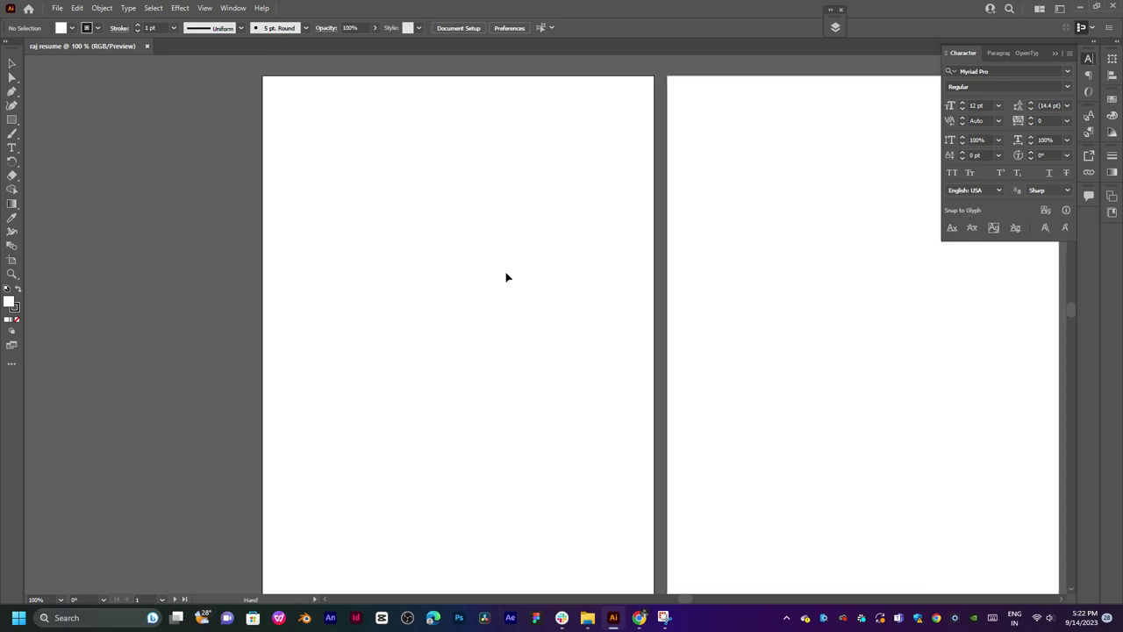
scroll(506, 275, "down", 1)
scroll(507, 276, "down", 1)
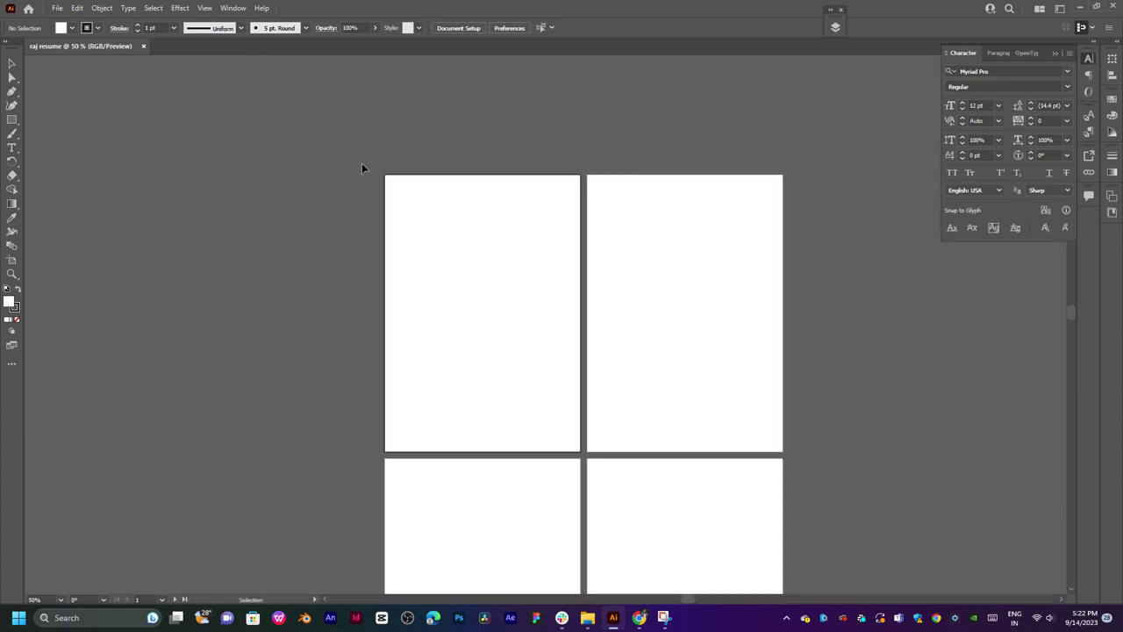
right_click(260, 168)
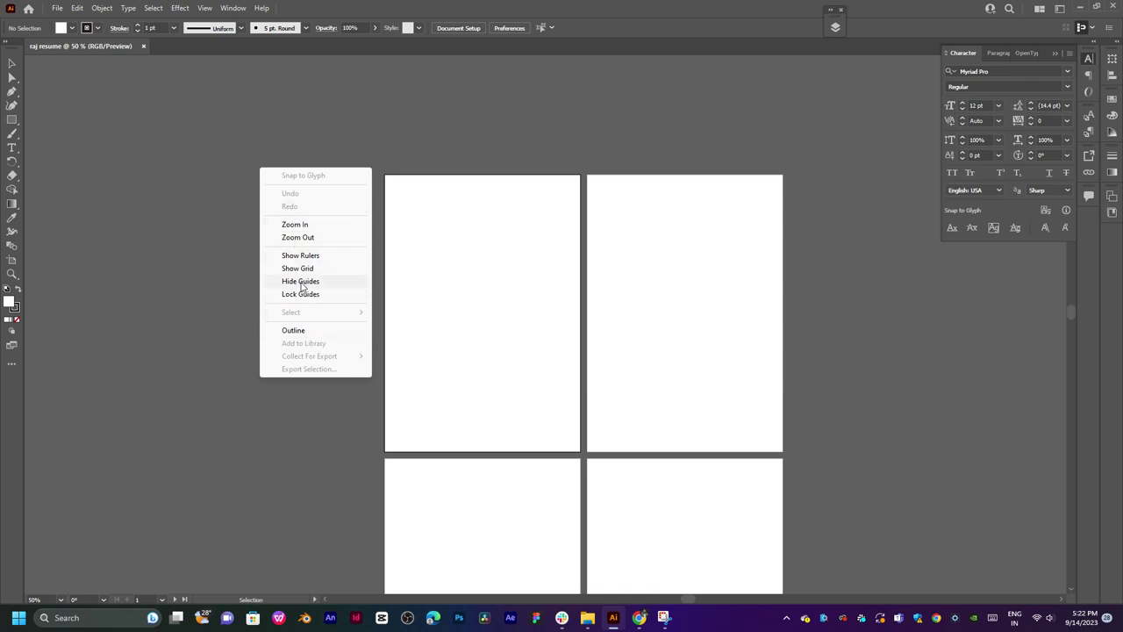
left_click(300, 281)
right_click(300, 281)
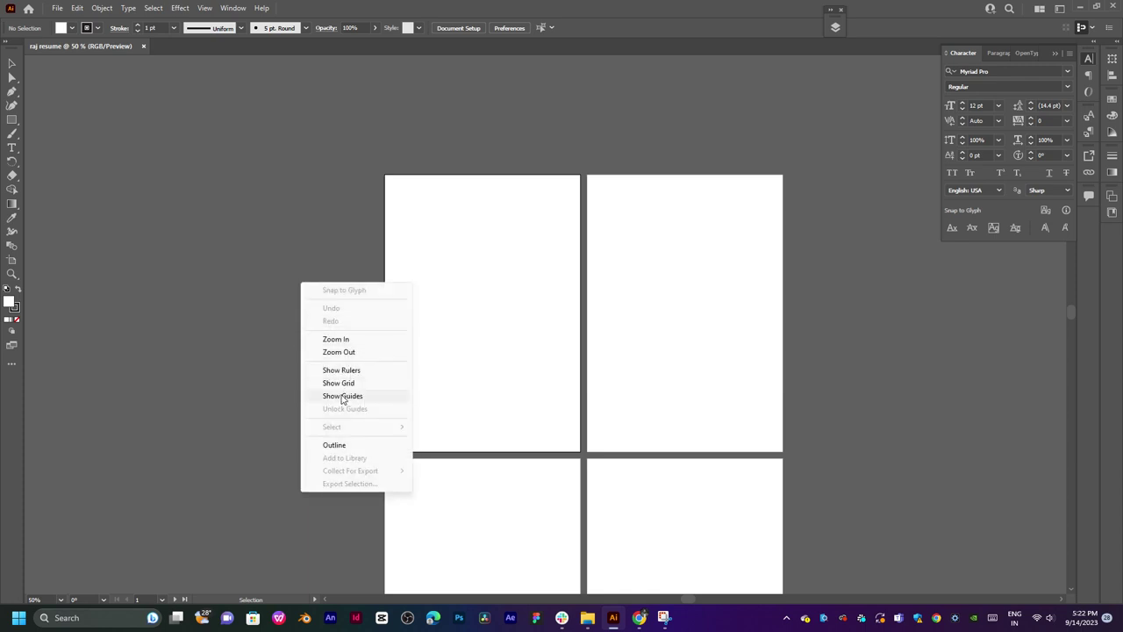
left_click(344, 383)
right_click(331, 276)
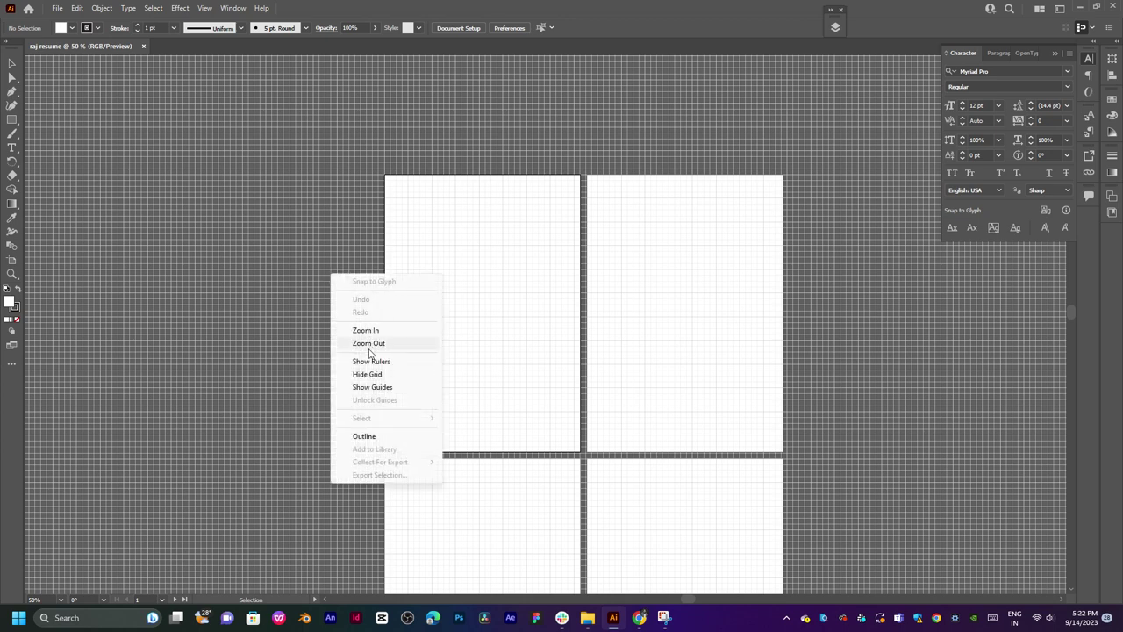
left_click(375, 389)
right_click(347, 290)
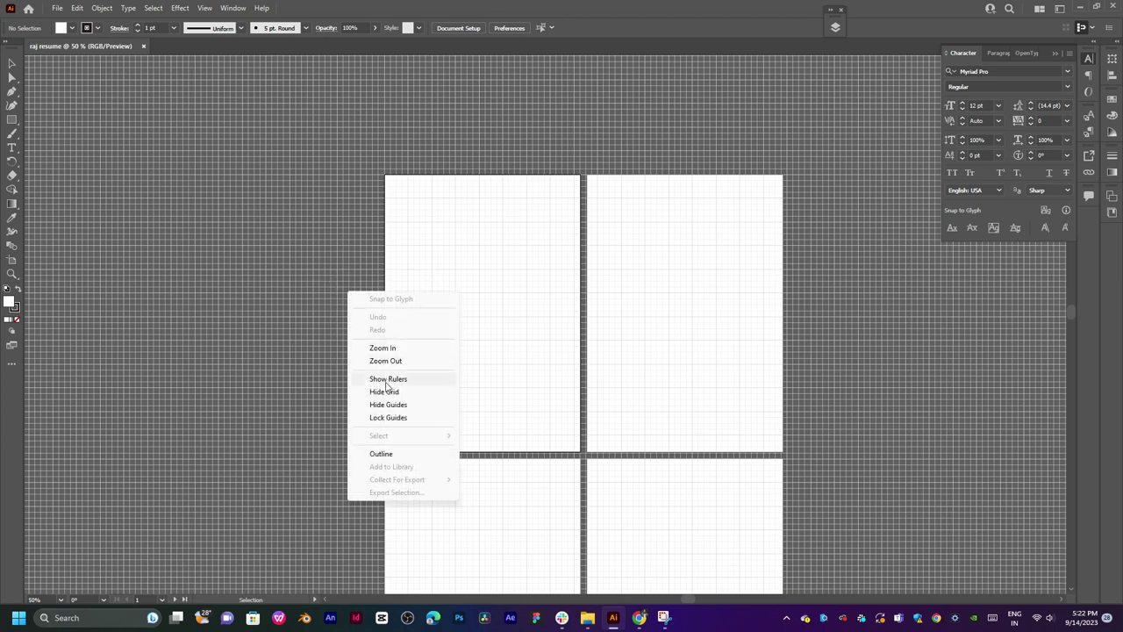
left_click(404, 401)
- Show rulers along the canvas edges and hide the grid
right_click(359, 298)
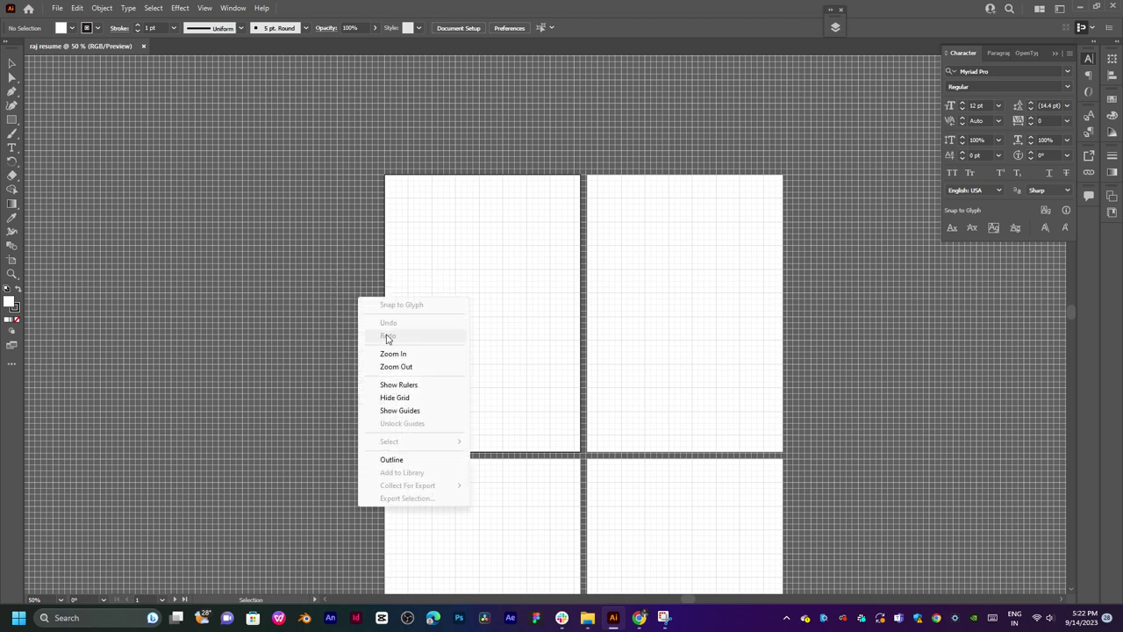
left_click(408, 386)
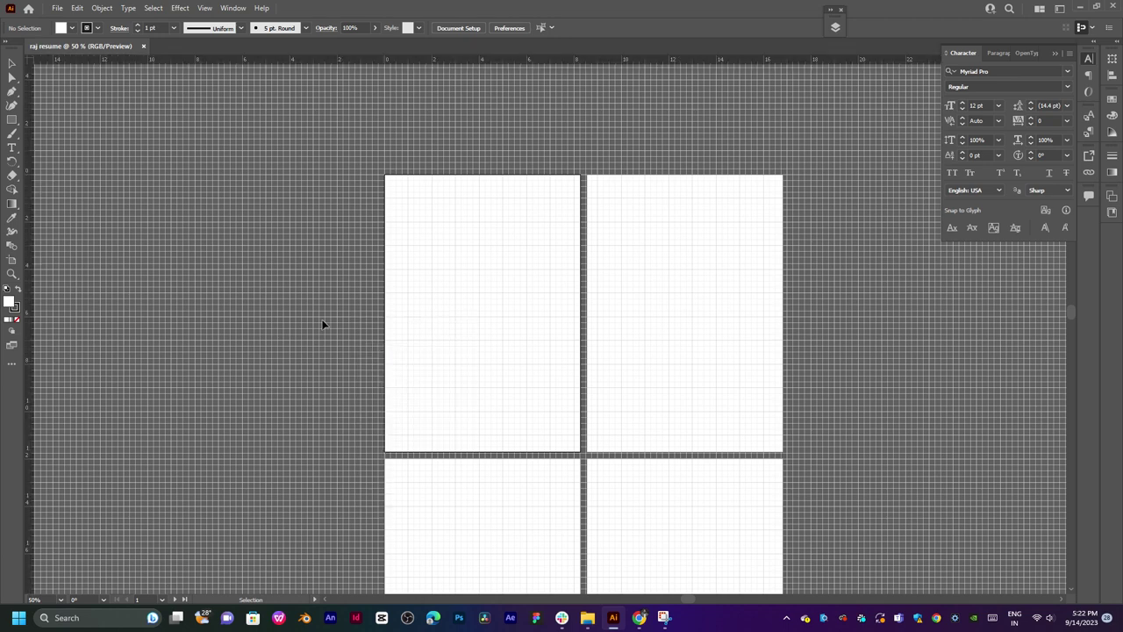
right_click(322, 323)
left_click(371, 431)
right_click(319, 326)
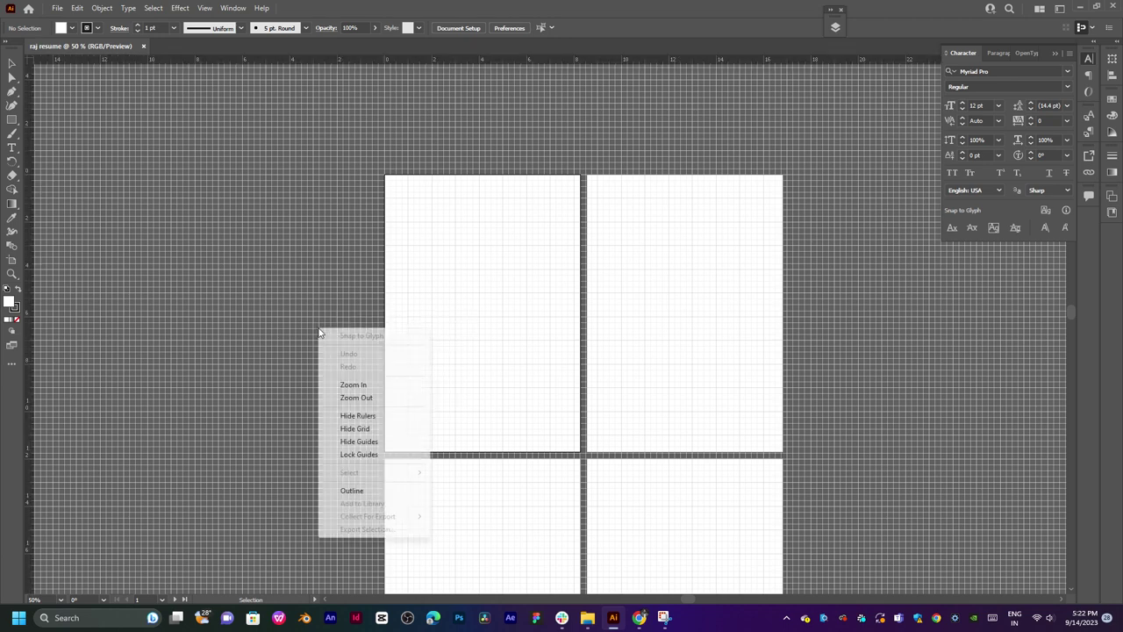
left_click(366, 428)
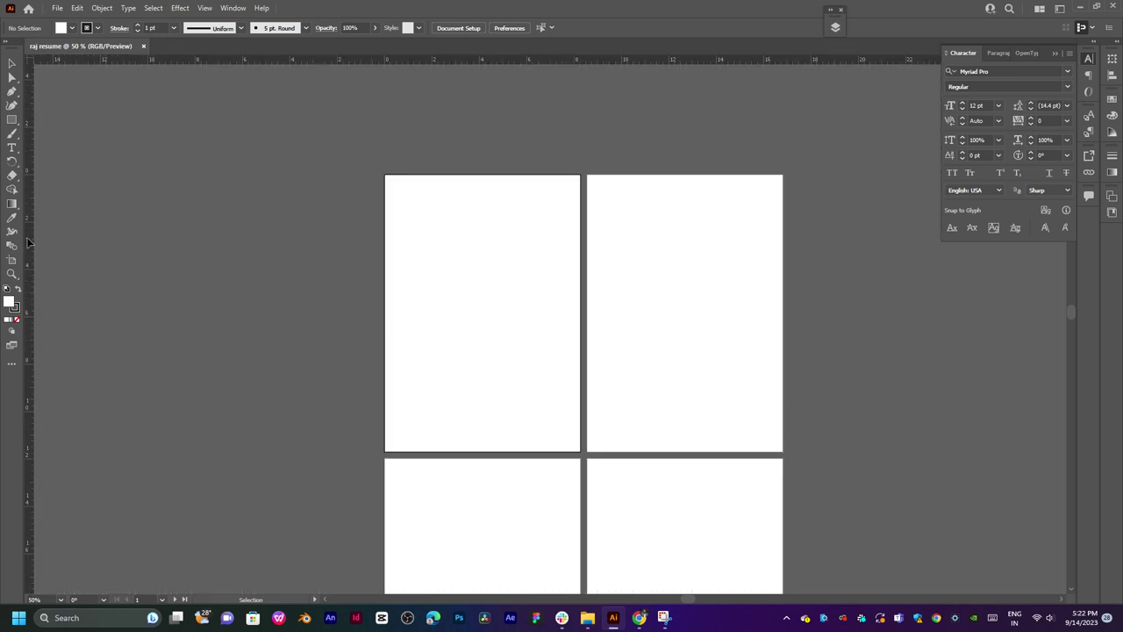
- Turn the grid back on, then hide it again so it ends hidden
right_click(435, 252)
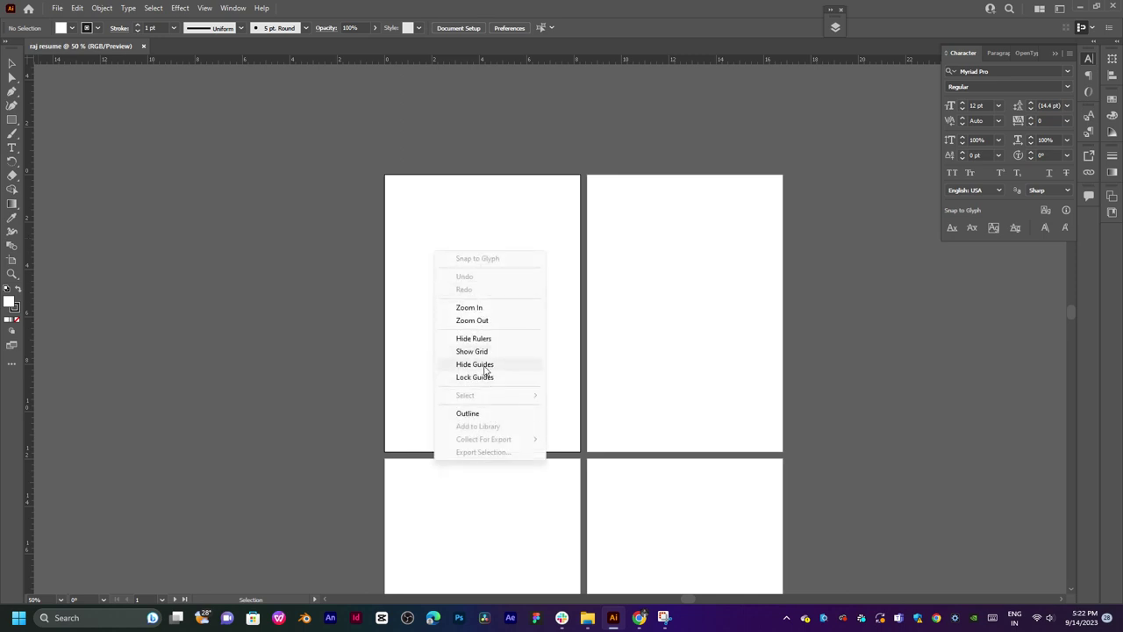
left_click(484, 352)
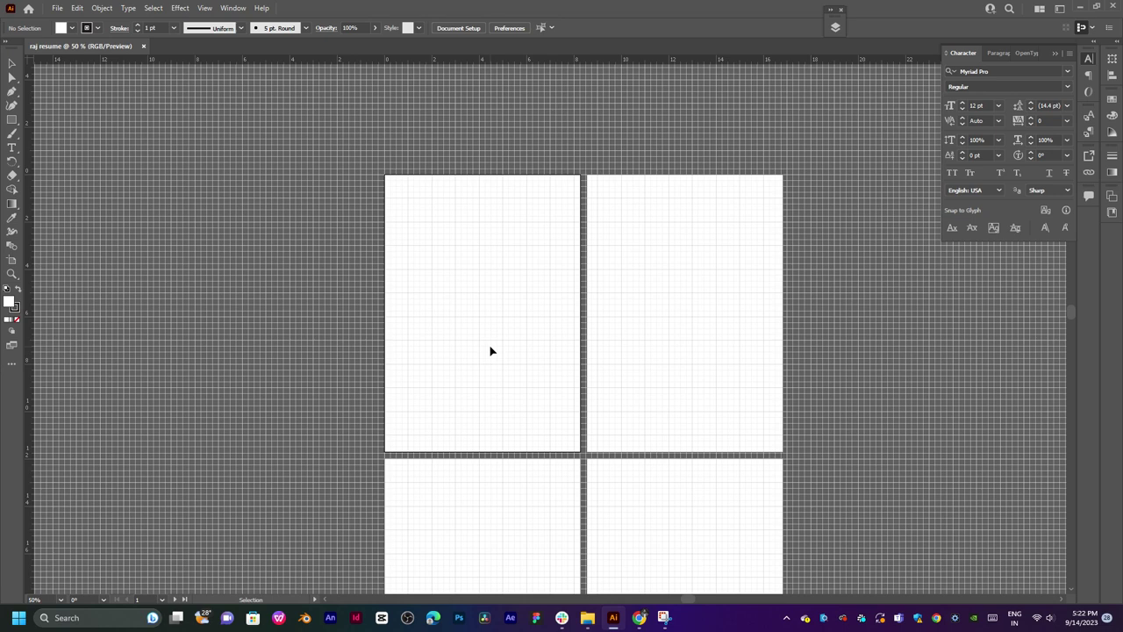
right_click(334, 276)
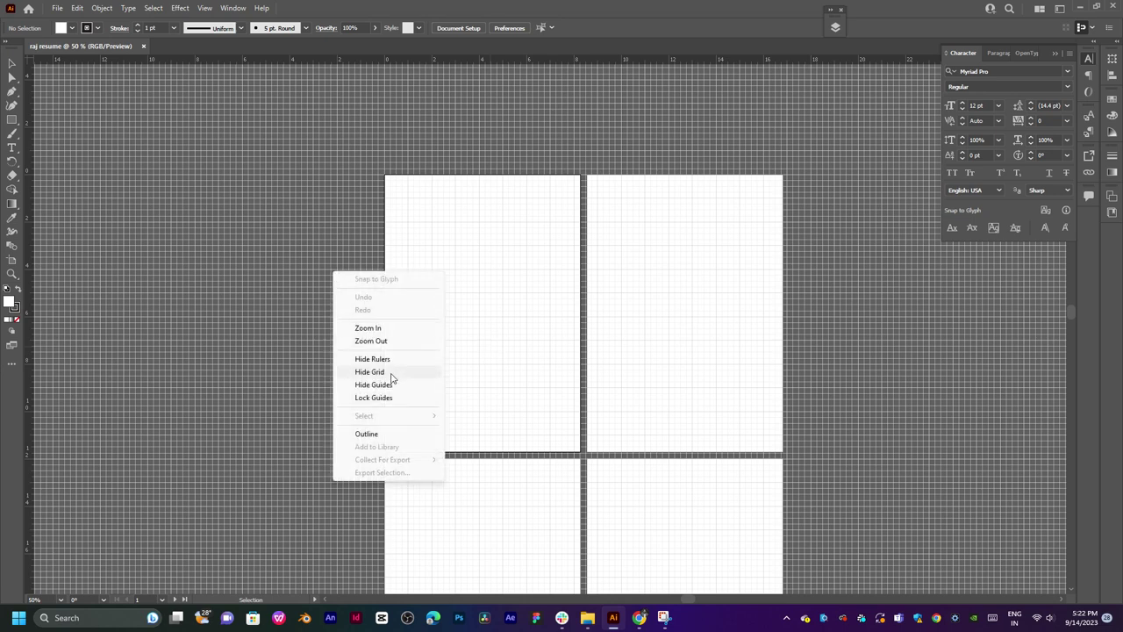
left_click(389, 384)
right_click(353, 318)
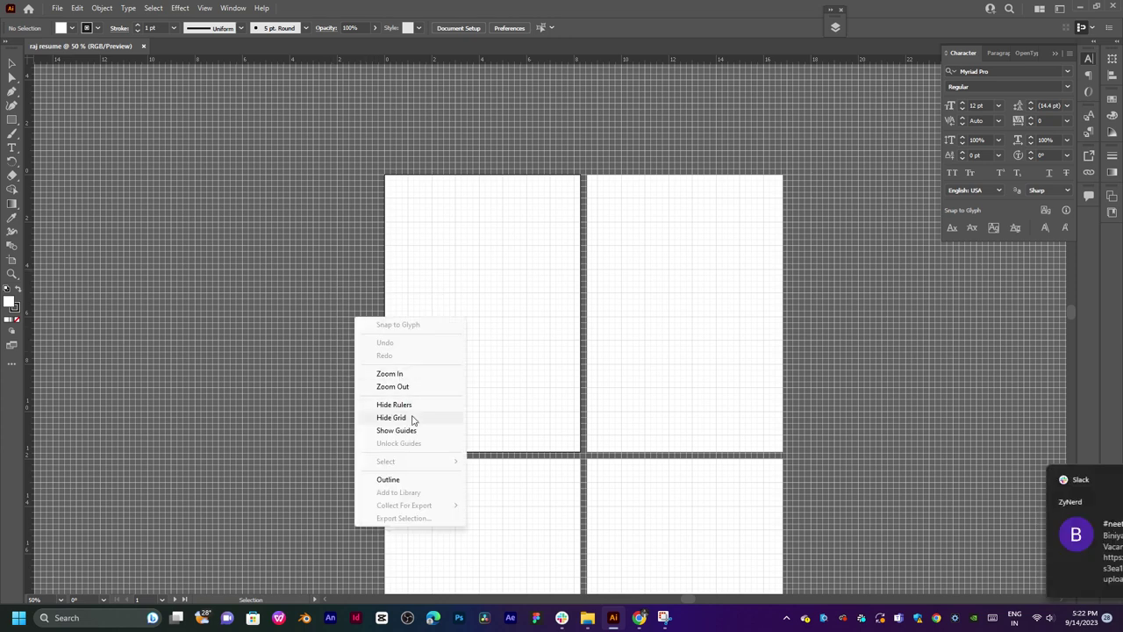
left_click(411, 415)
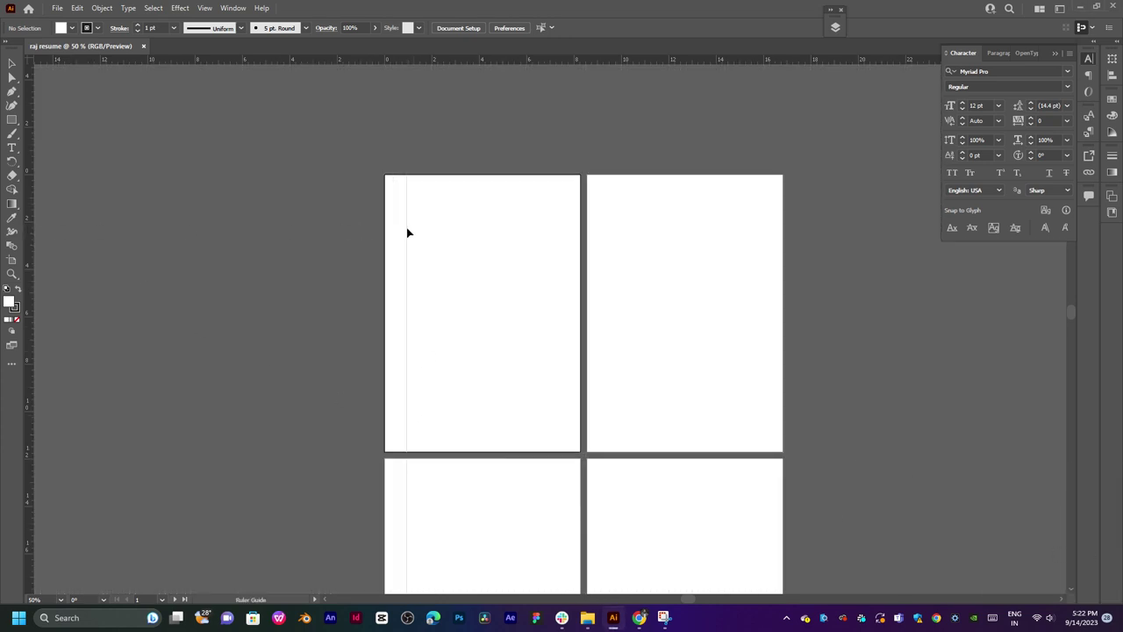
- Drag a vertical guide onto artboard 1, collapse Character, and dock the Layers panel at right
mouse_move(364, 231)
left_mouse_down()
mouse_move(592, 260)
mouse_move(567, 269)
left_mouse_up()
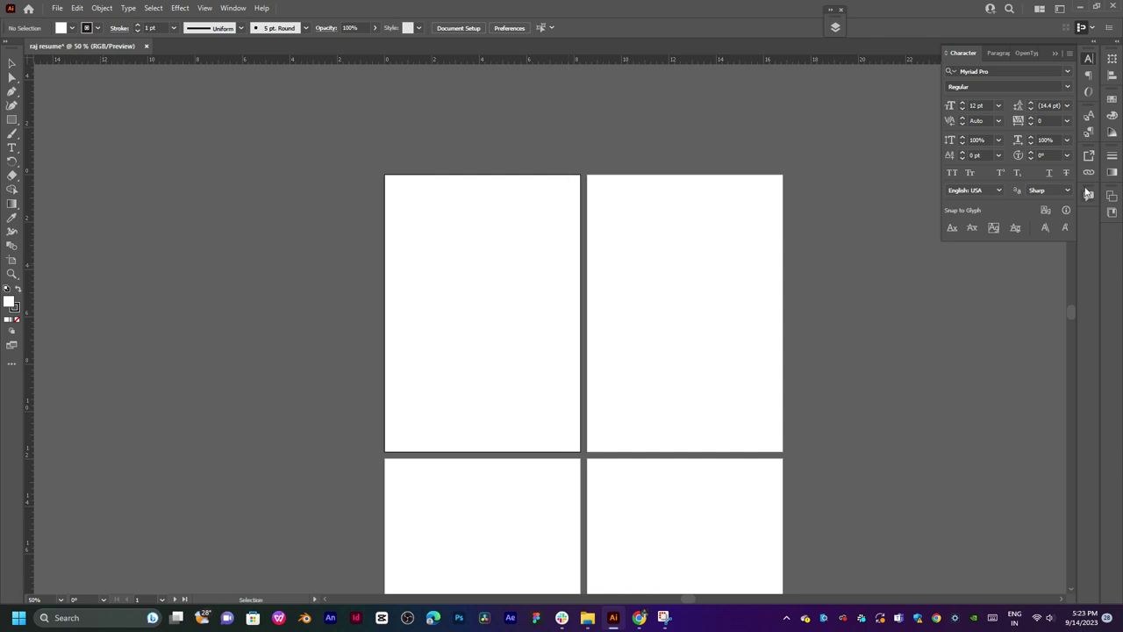
left_click(1056, 52)
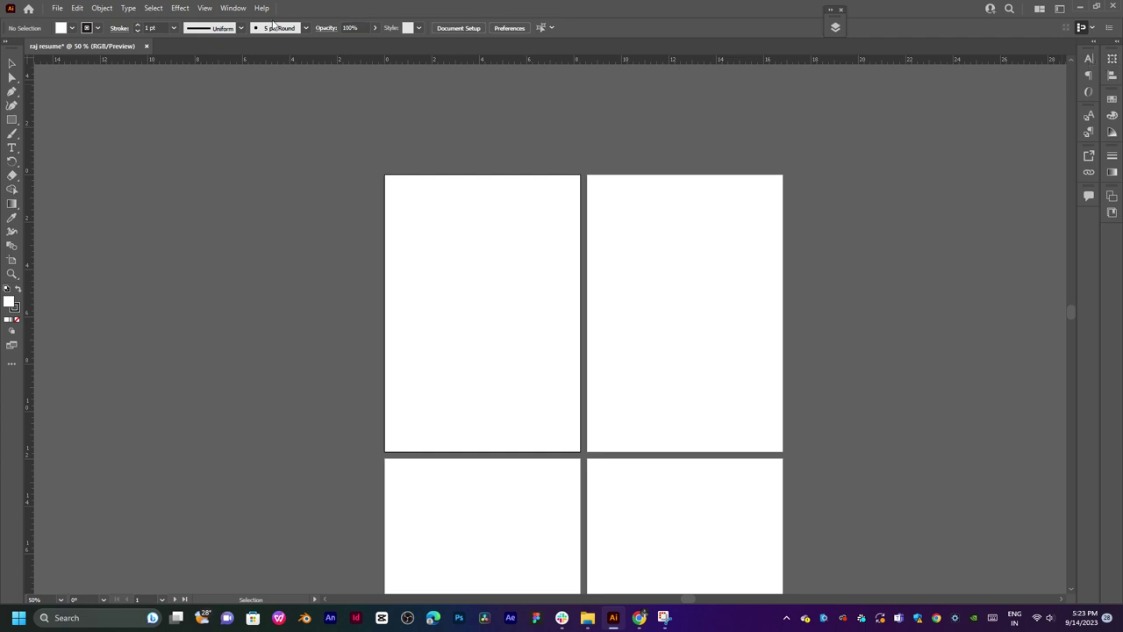
left_click(231, 8)
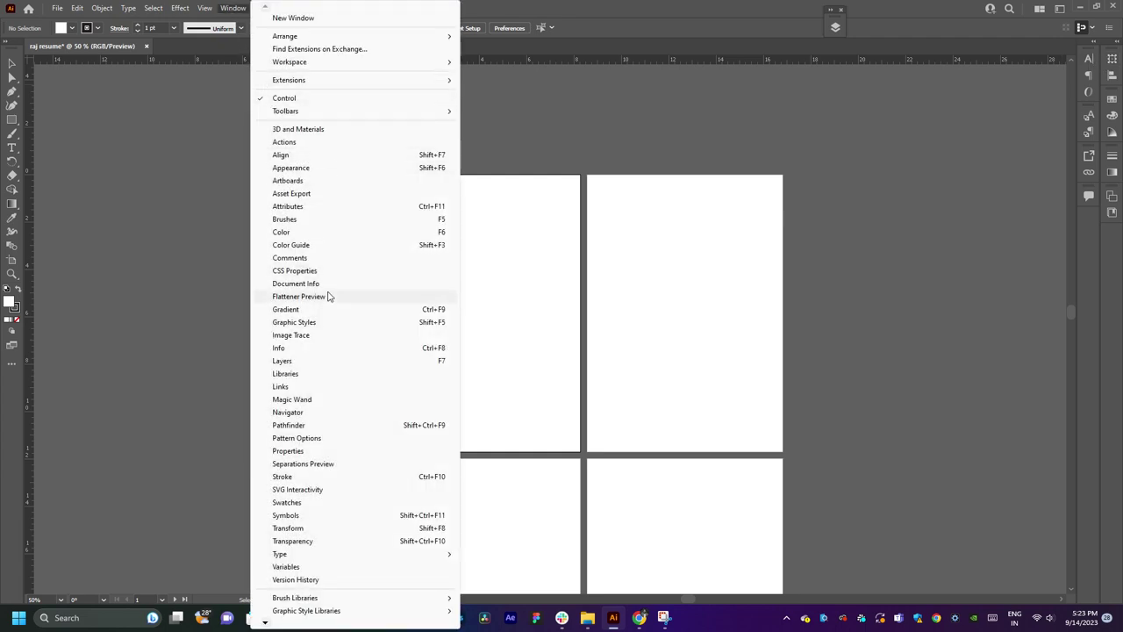
left_click(282, 361)
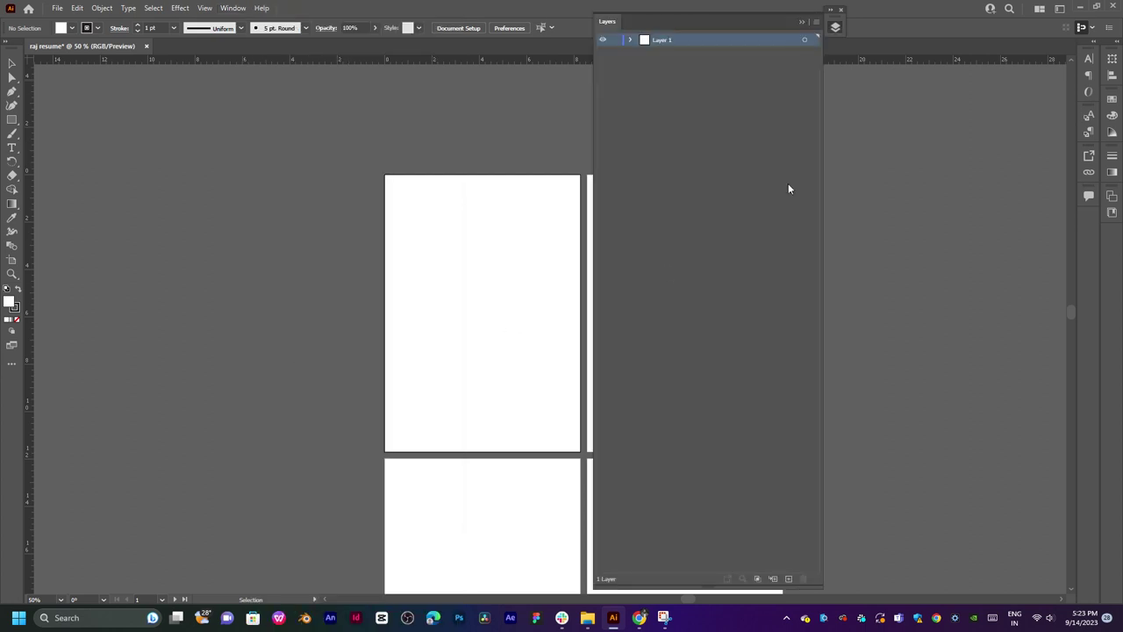
left_click_drag(713, 33, 955, 68)
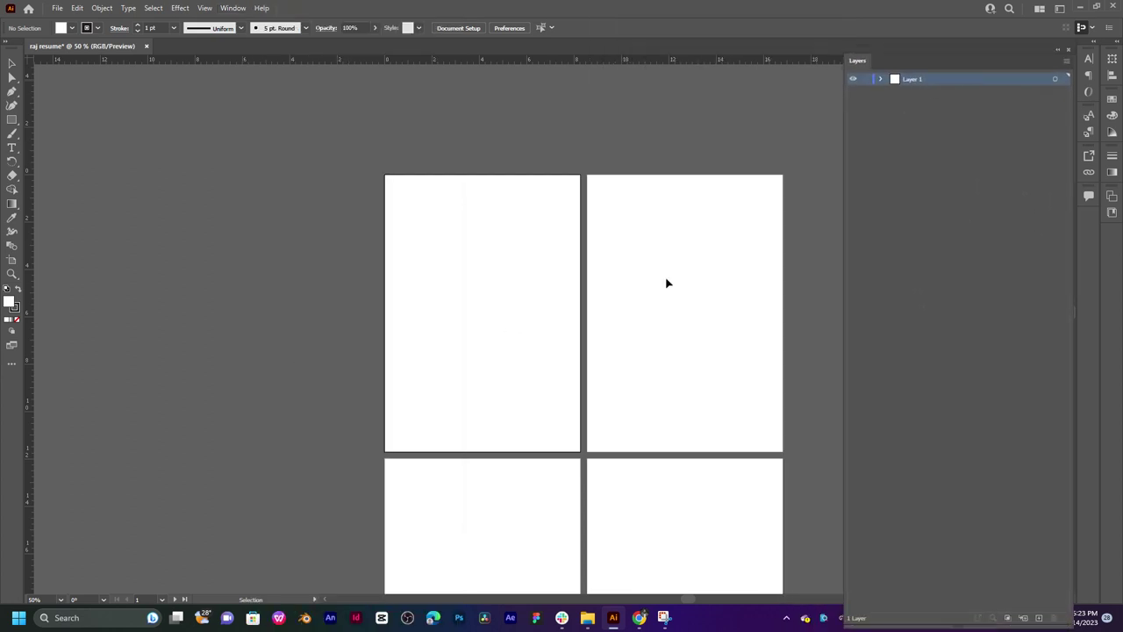
left_click_drag(617, 293, 600, 291)
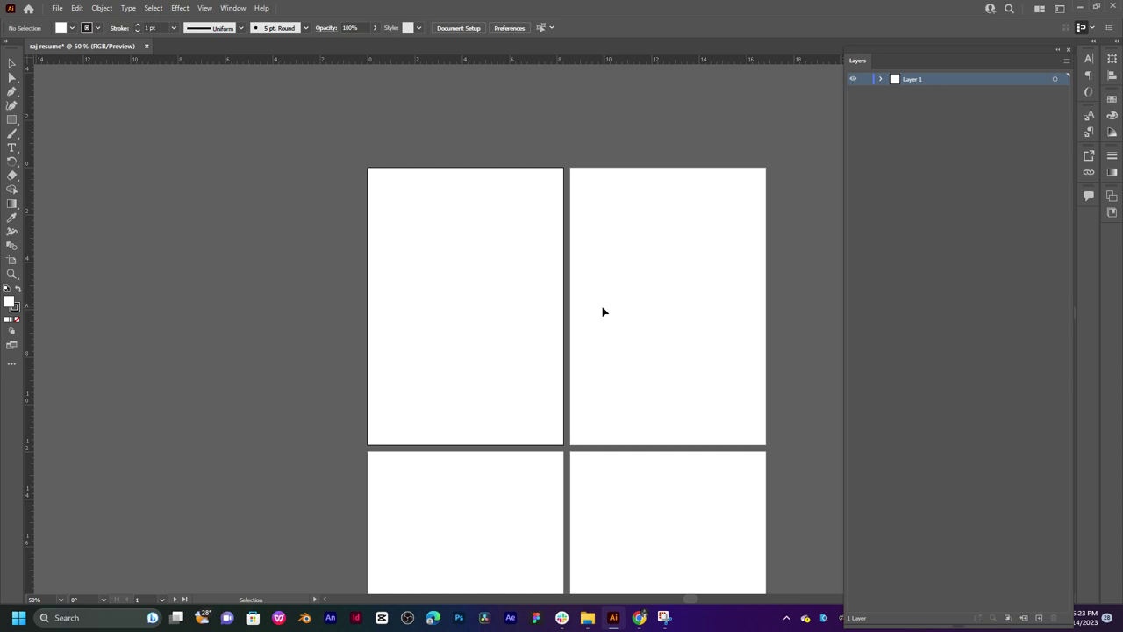
- Pull a horizontal guide from the top ruler onto the first page, then undo it
scroll(498, 309, "up", 2, "alt")
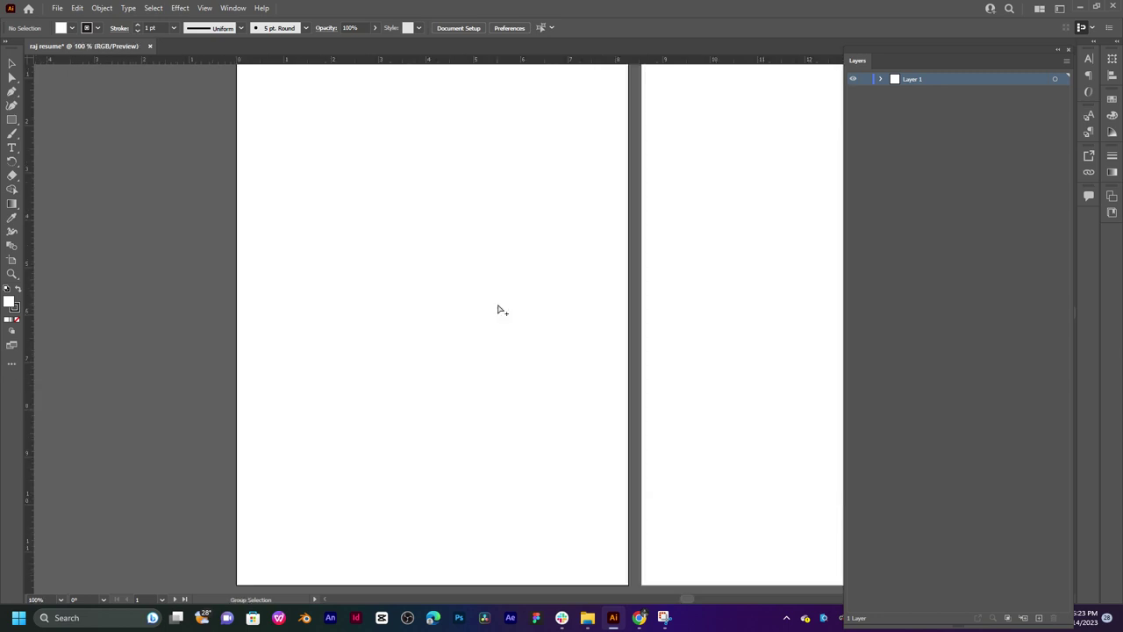
scroll(498, 309, "down", 1, "alt")
scroll(480, 256, "up", 1, "alt")
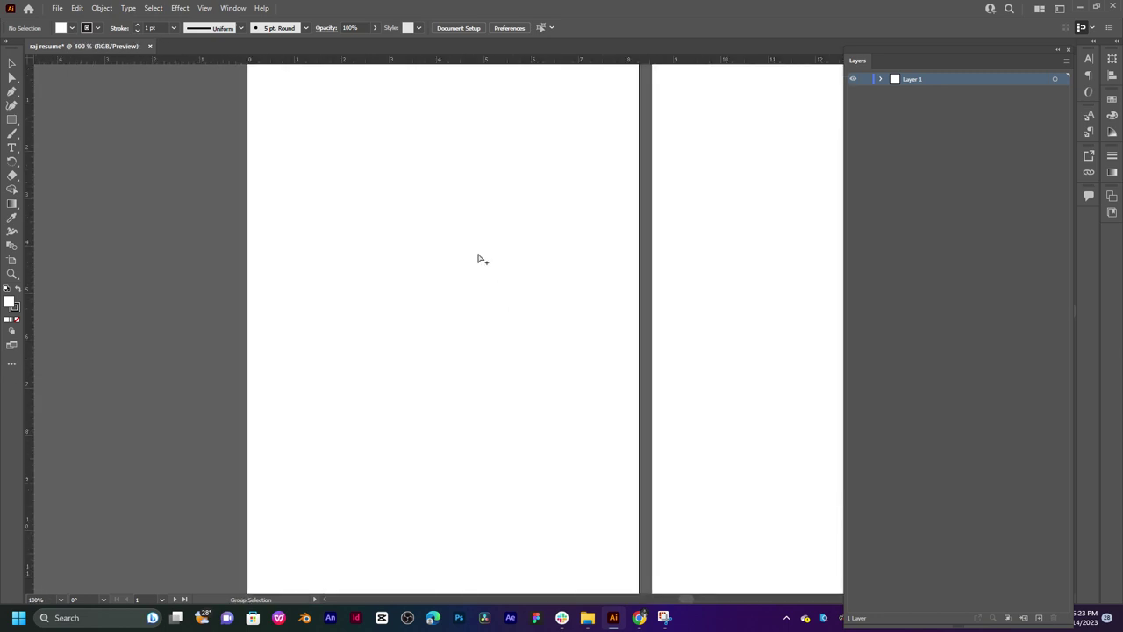
left_click_drag(481, 203, 501, 251)
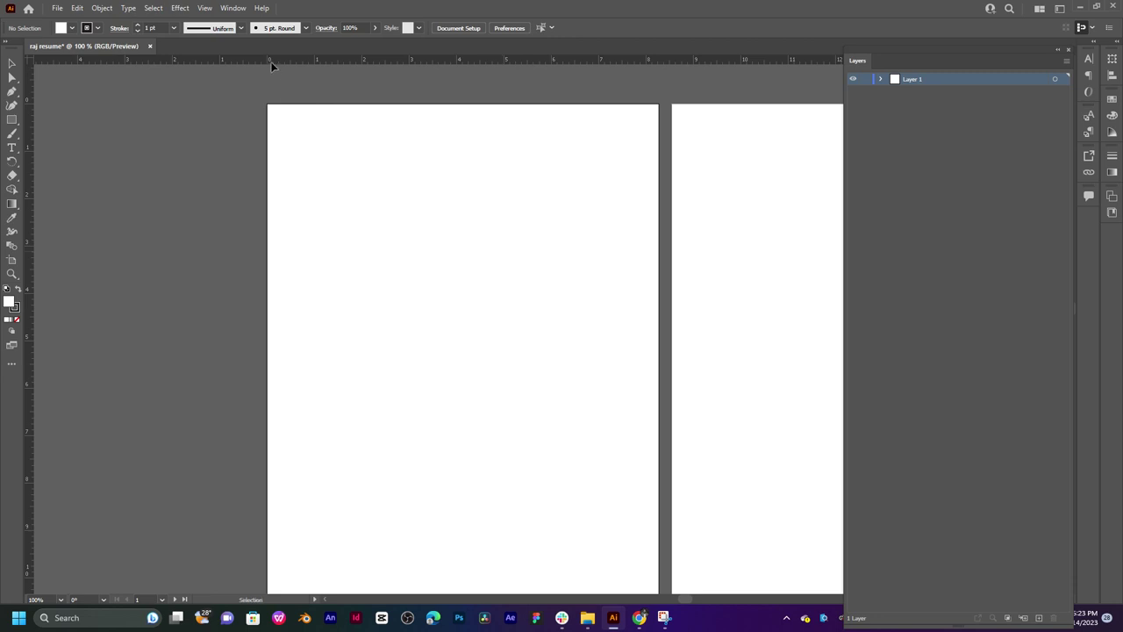
left_click_drag(271, 61, 300, 156)
key("ctrl+z")
- Expand Layer 1 to list its two guides and toggle one guide's visibility
left_click(881, 80)
left_click(948, 95)
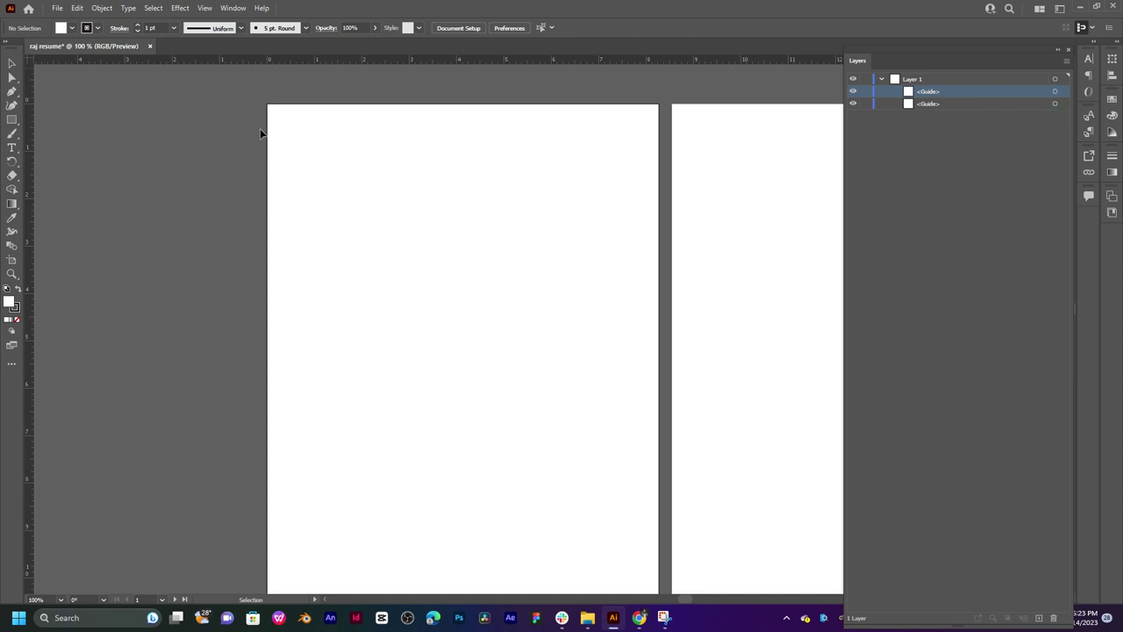
left_click(856, 109)
- Keep ruler units in Inches, set stroke to 5 pt, and undo a trial horizontal guide
right_click(136, 60)
scroll(146, 27, "up", 4)
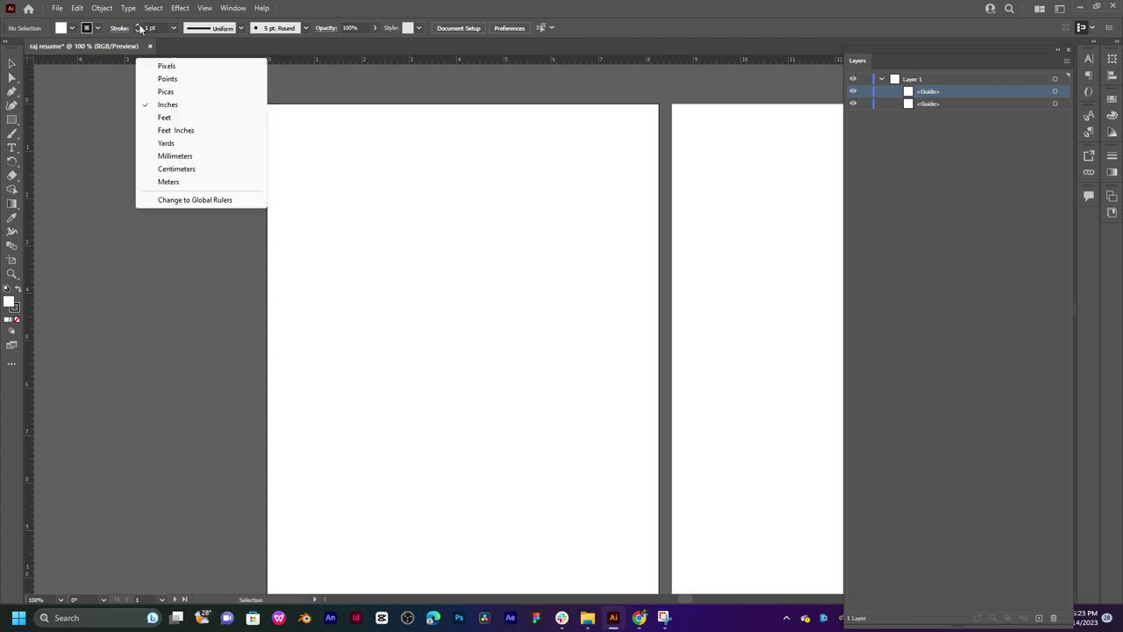
left_click_drag(127, 62, 132, 167)
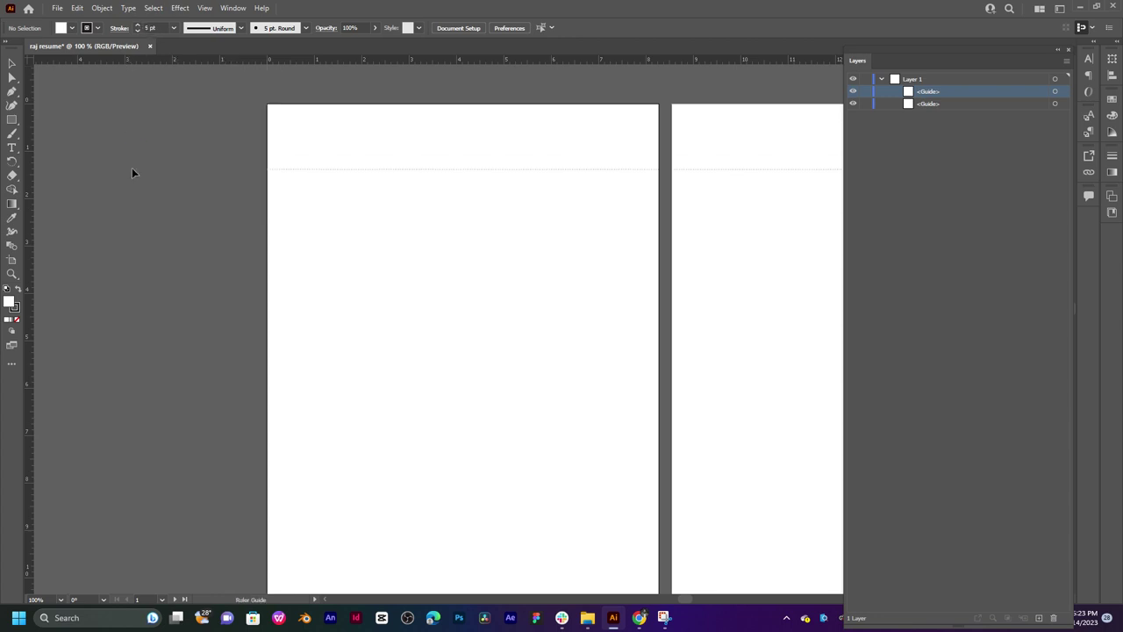
key("ctrl+z")
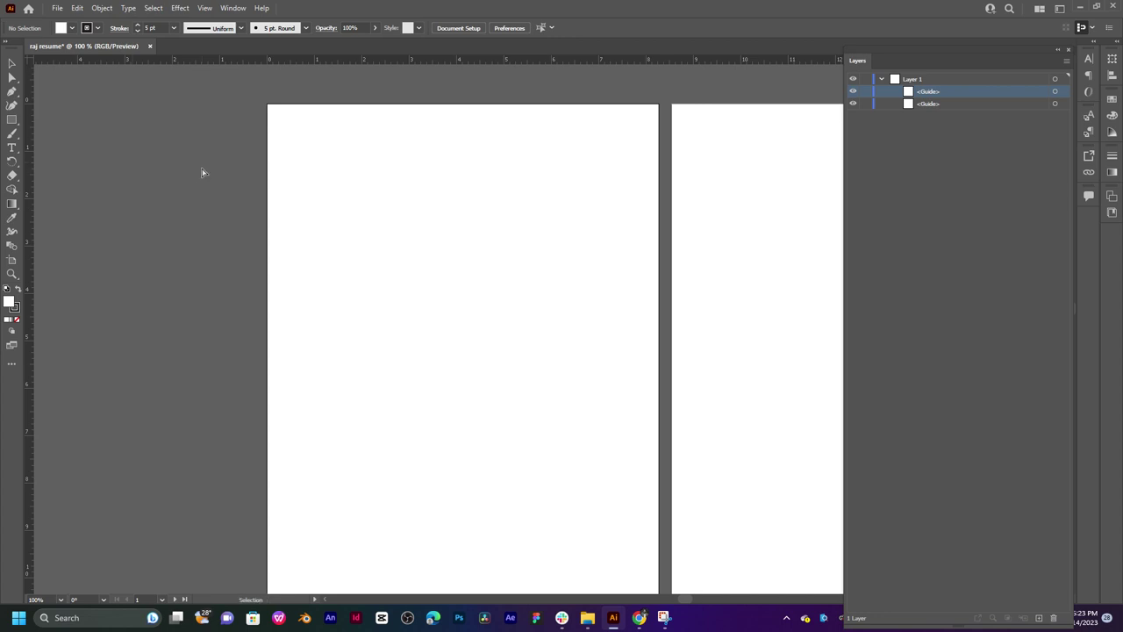
- Create Layer 2 above Layer 1 and drag two horizontal guides from the top ruler
left_click(931, 79)
left_click(1040, 618)
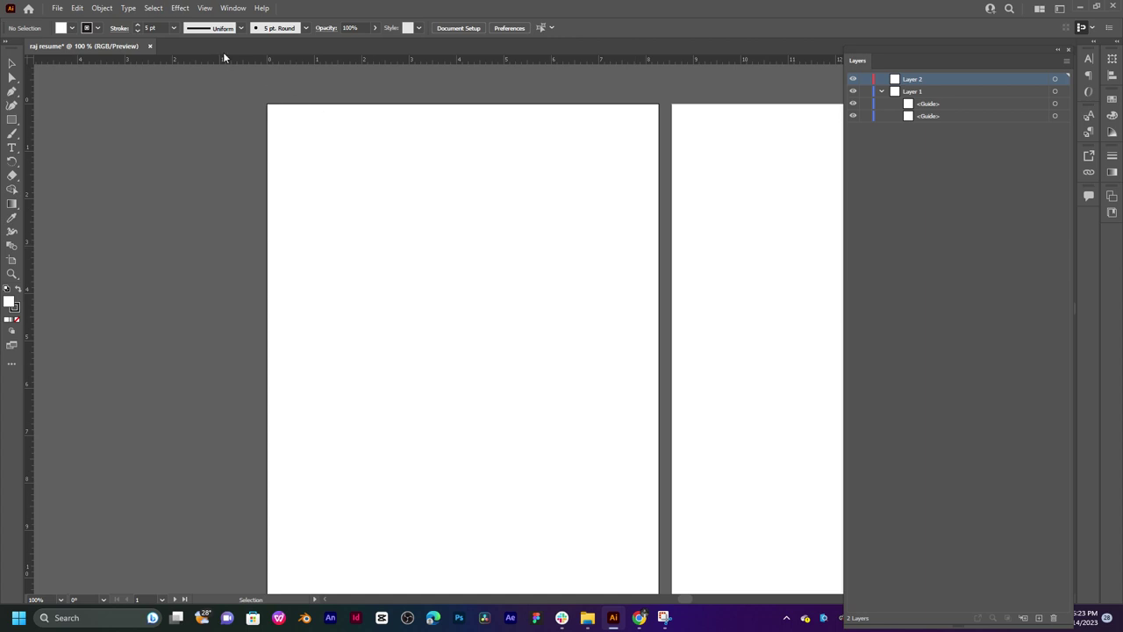
left_click_drag(223, 54, 238, 141)
right_click(27, 111)
right_click(243, 132)
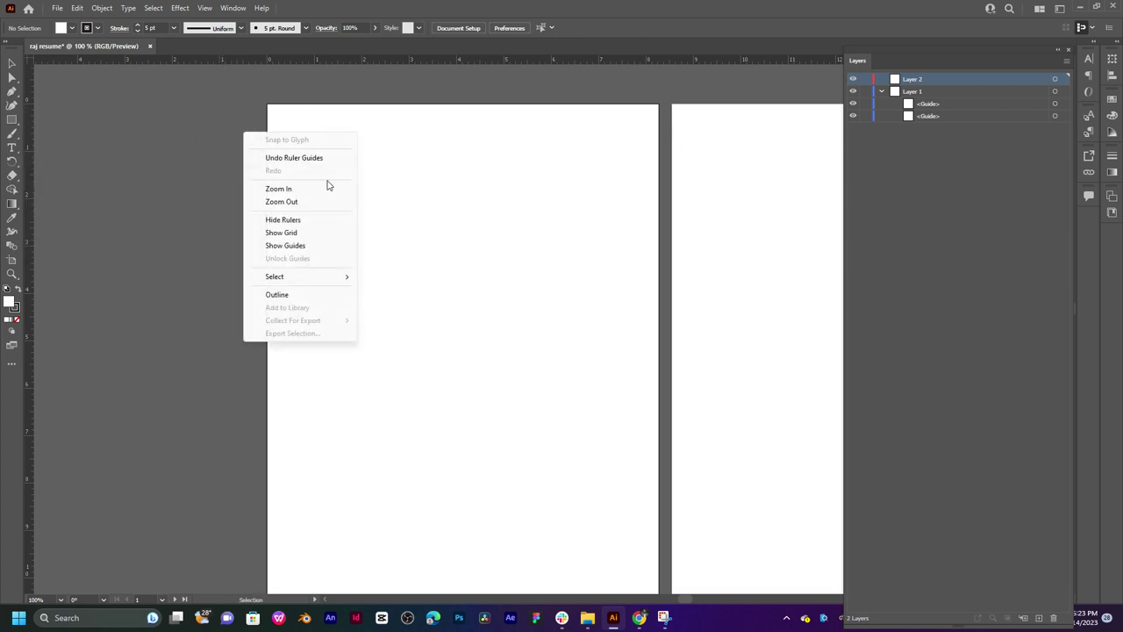
mouse_move(299, 276)
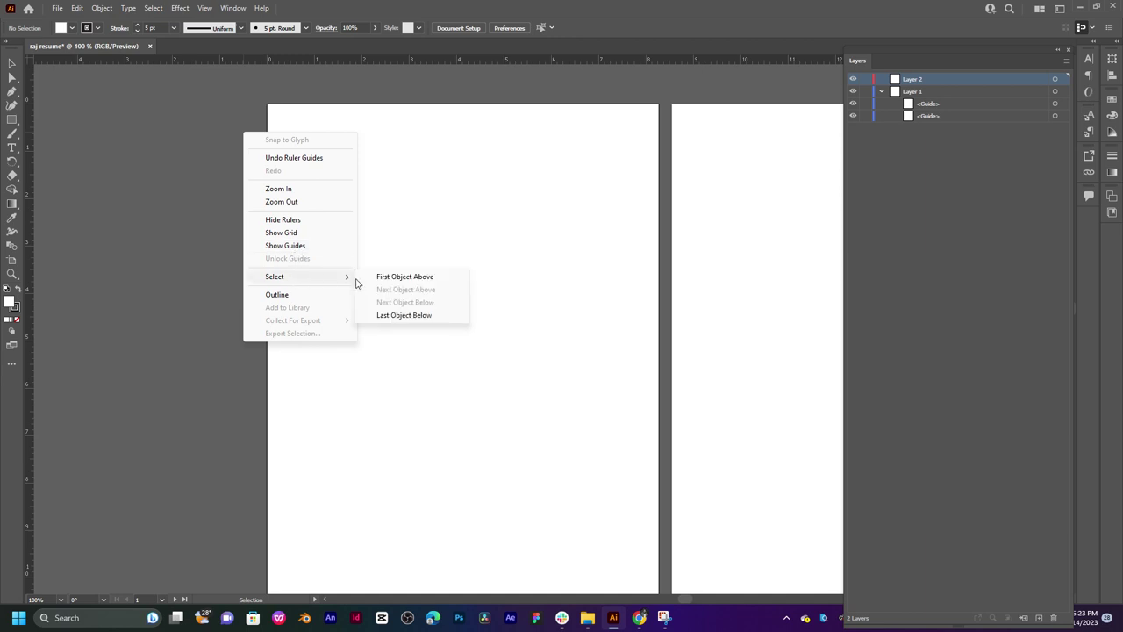
left_click(406, 279)
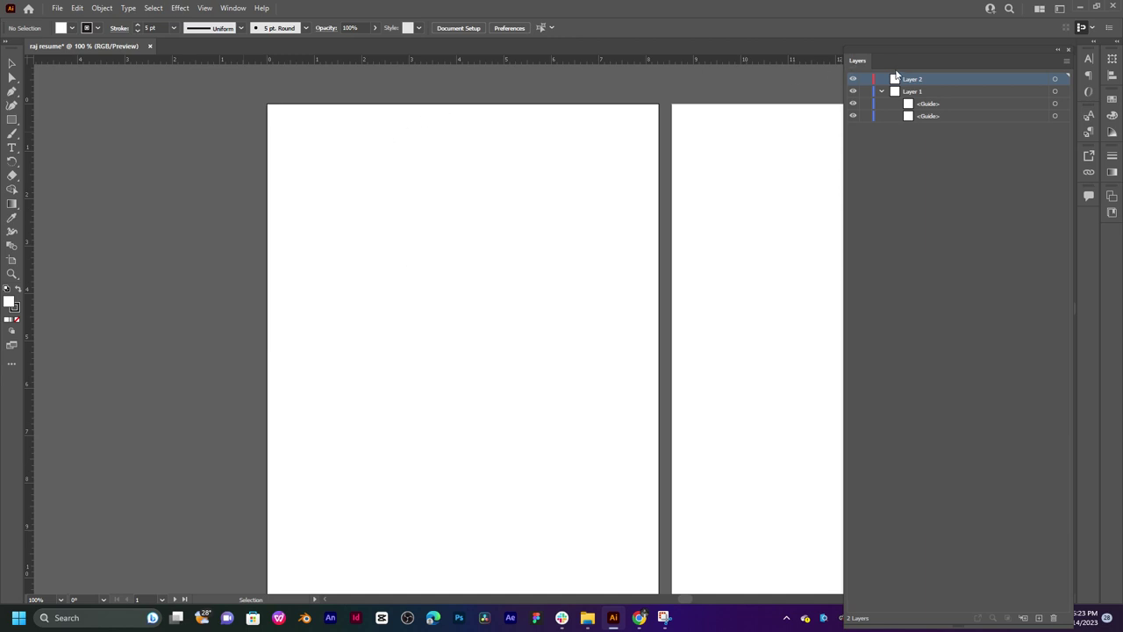
left_click_drag(263, 55, 269, 176)
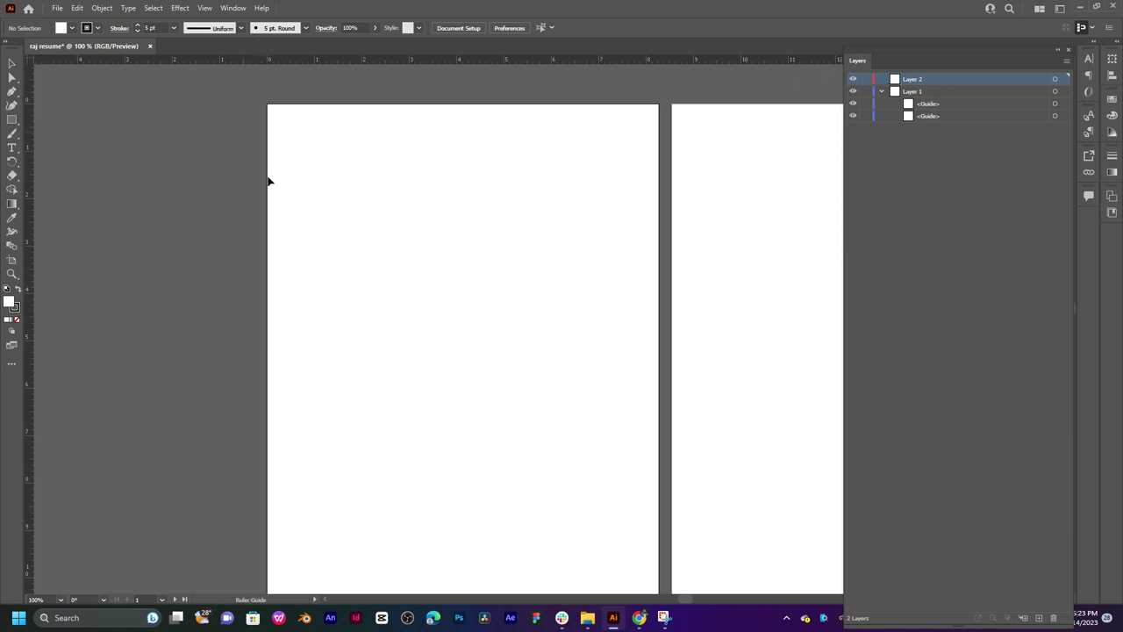